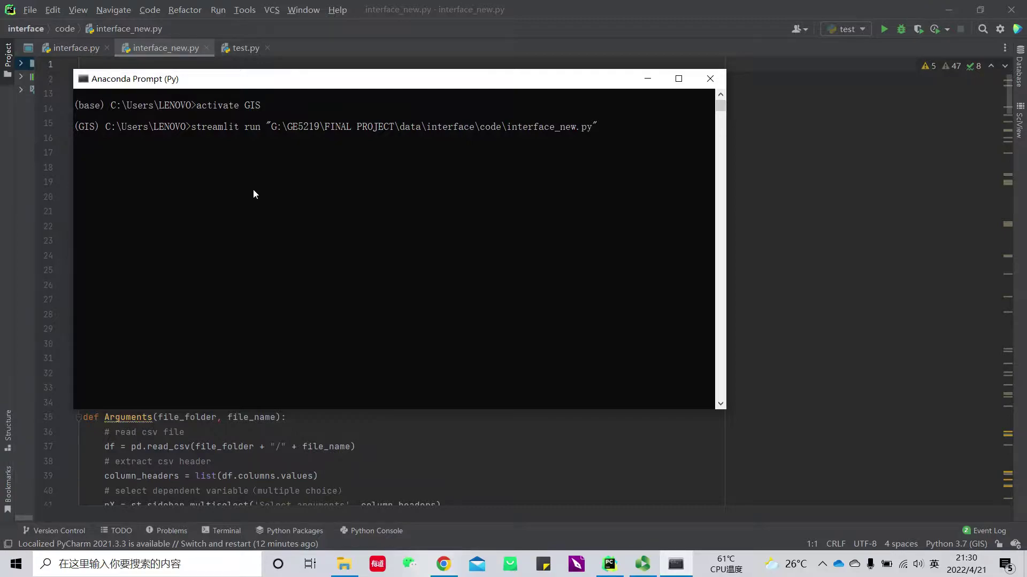
# - Run 'streamlit run interface_new.py' in the GIS environment to open the app at localhost:8501
pyautogui.press('Return')
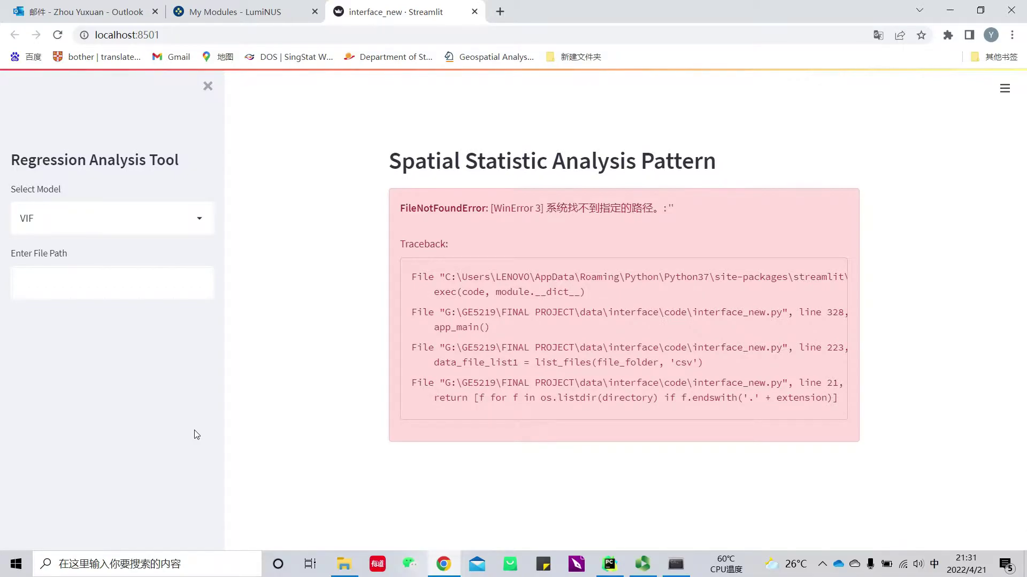
# - Copy the Regression folder path from File Explorer into Enter File Path so 10x.csv loads
pyautogui.click(344, 563)
pyautogui.click(715, 281)
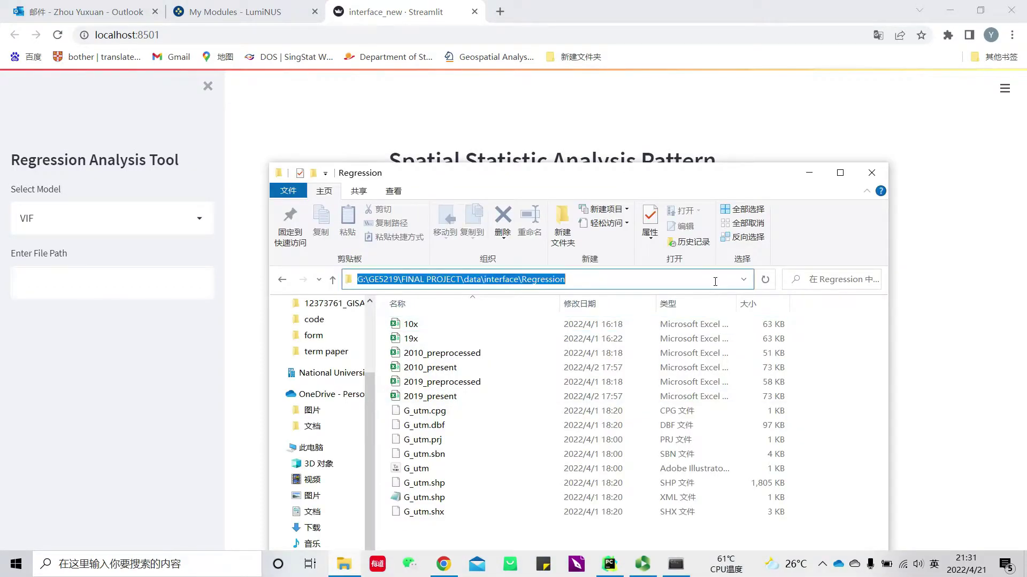
pyautogui.click(809, 173)
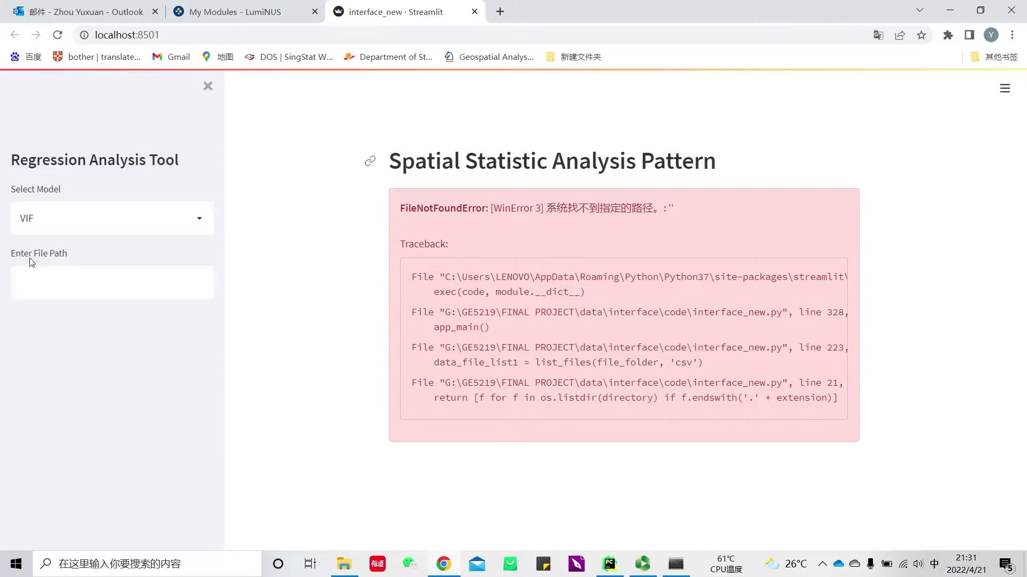
pyautogui.click(73, 275)
pyautogui.hotkey('ctrl', 'v')
pyautogui.press('Return')
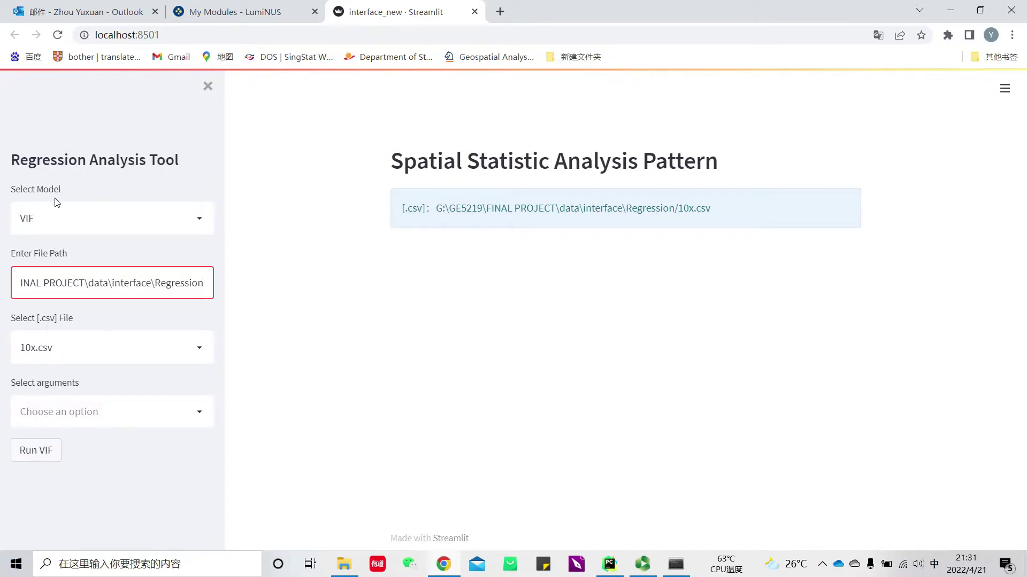
# - Run SAC on 2010_preprocessed.csv with dependent variable TI_10, yielding Moran's I 0.1924
pyautogui.click(46, 215)
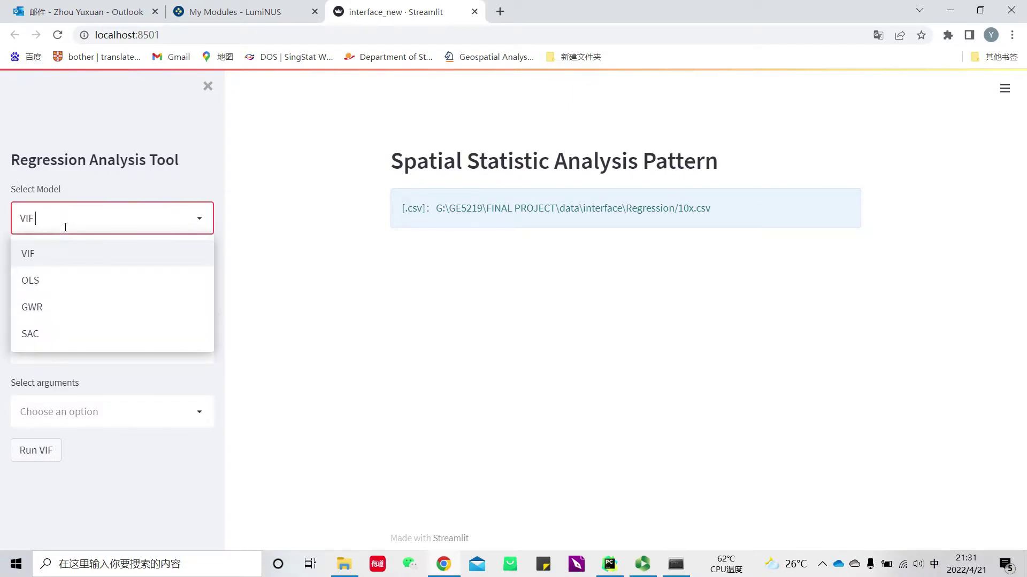
pyautogui.click(81, 340)
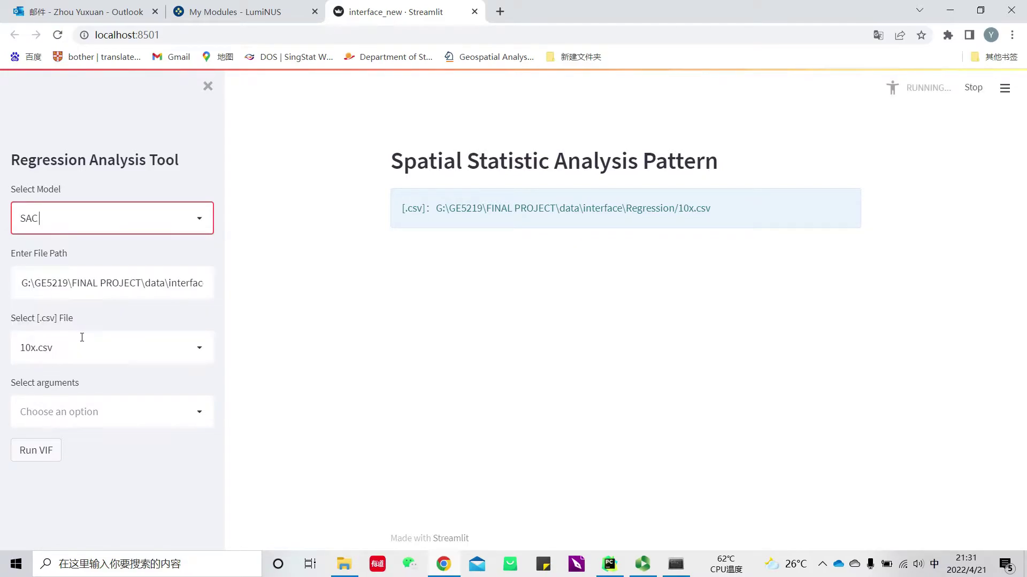
pyautogui.click(72, 342)
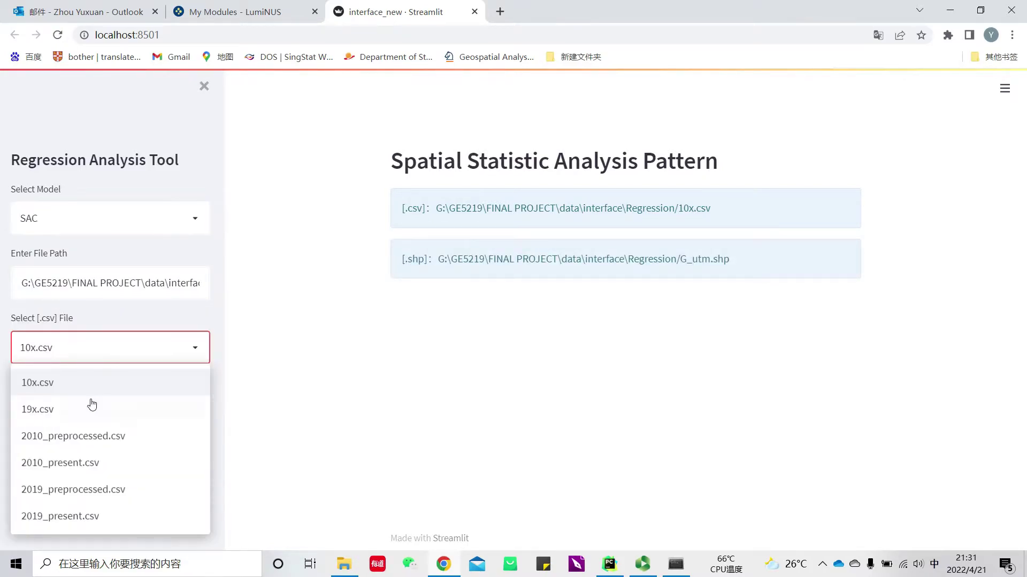
pyautogui.click(99, 435)
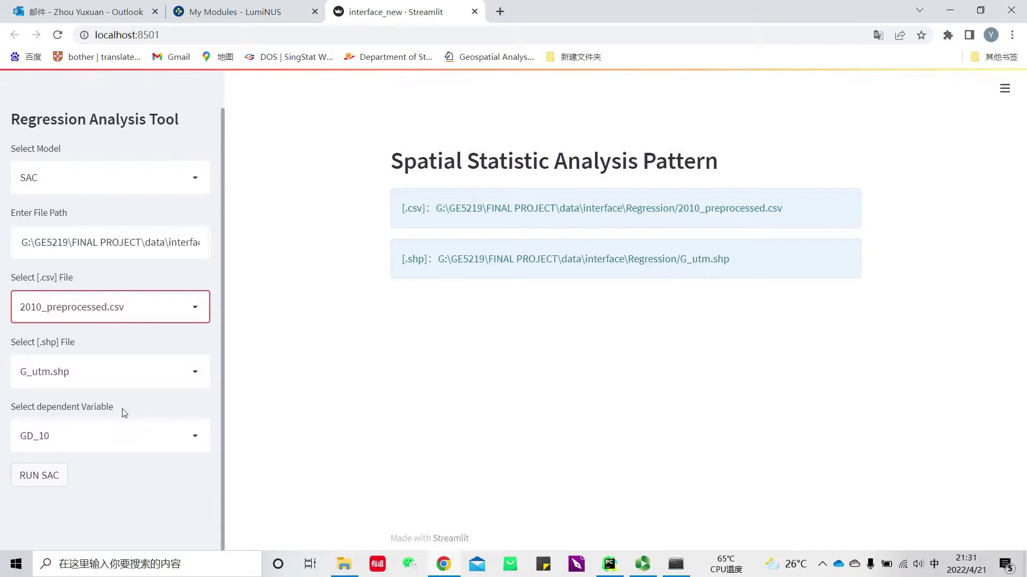
pyautogui.click(88, 437)
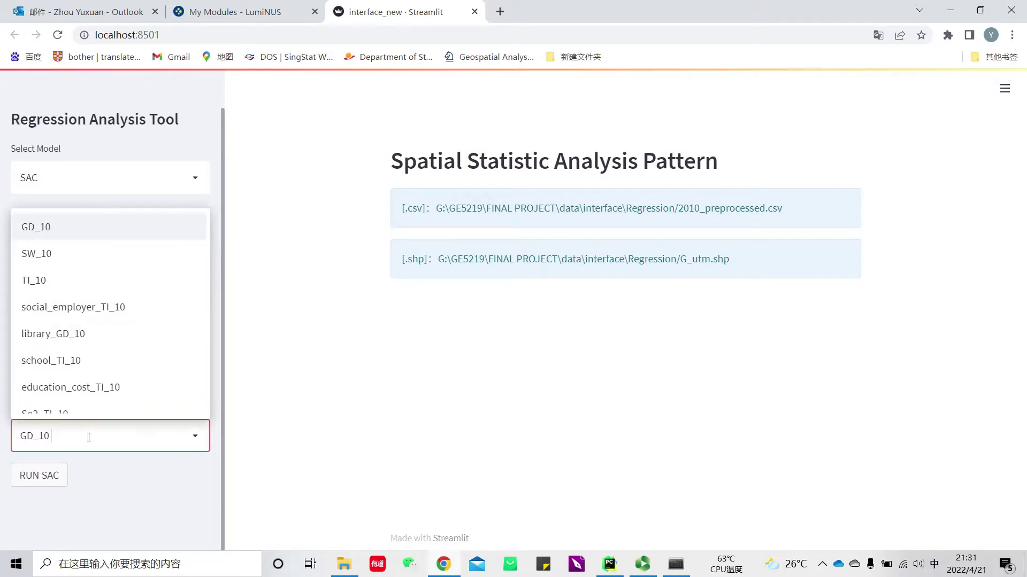
pyautogui.click(42, 285)
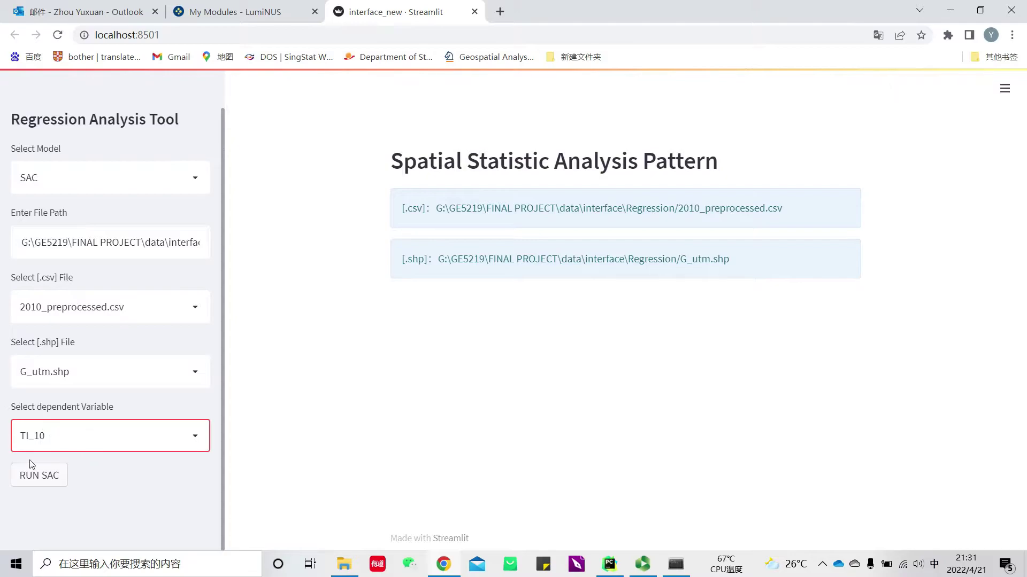
pyautogui.click(42, 474)
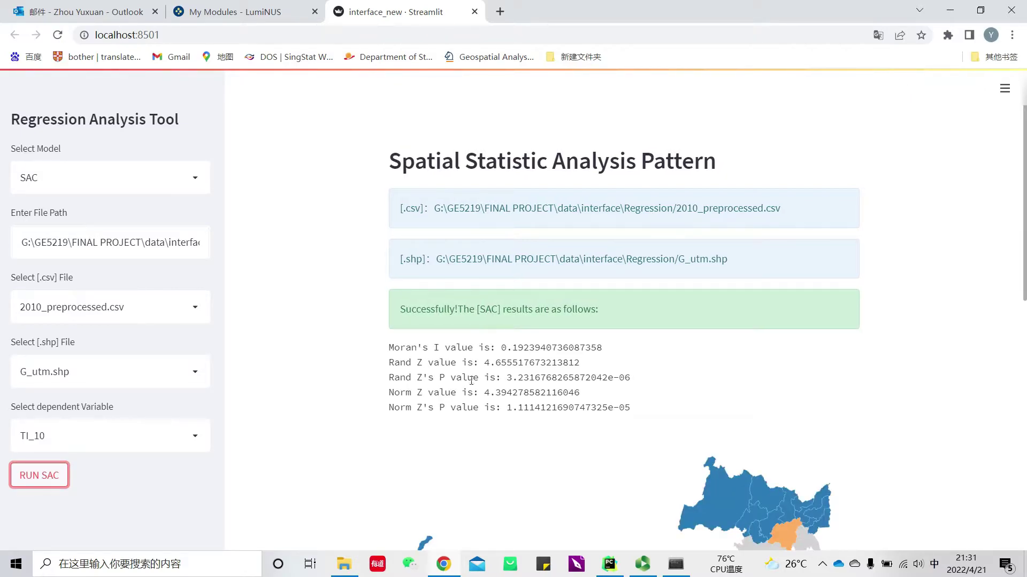
# - Scroll to the Moran's I values and HH/HL/LH/LL/ns cluster map, keeping TI_10 as the dependent variable
pyautogui.scroll(-1, 473, 374)
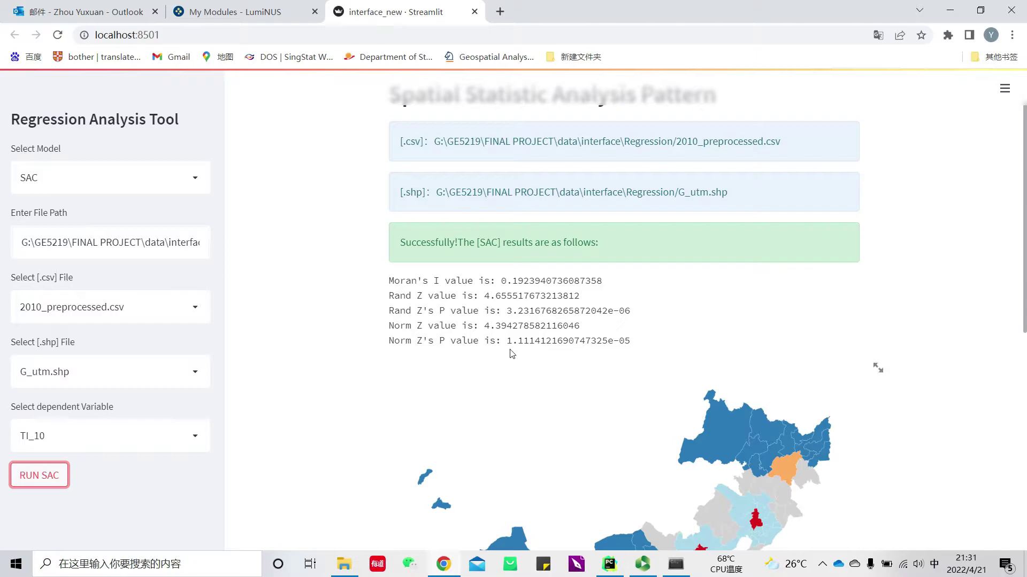
pyautogui.scroll(-4, 522, 328)
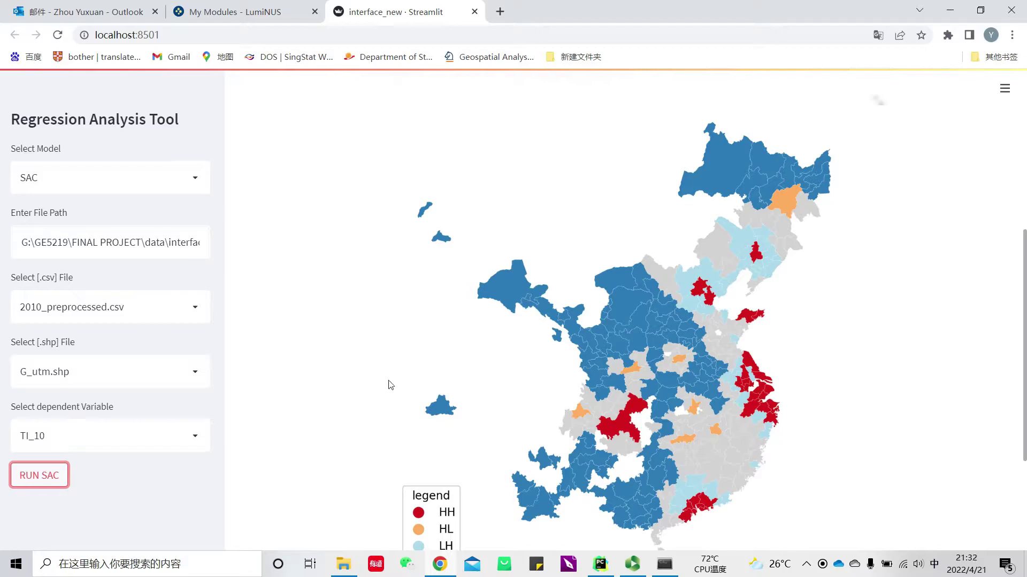
pyautogui.scroll(-1, 419, 405)
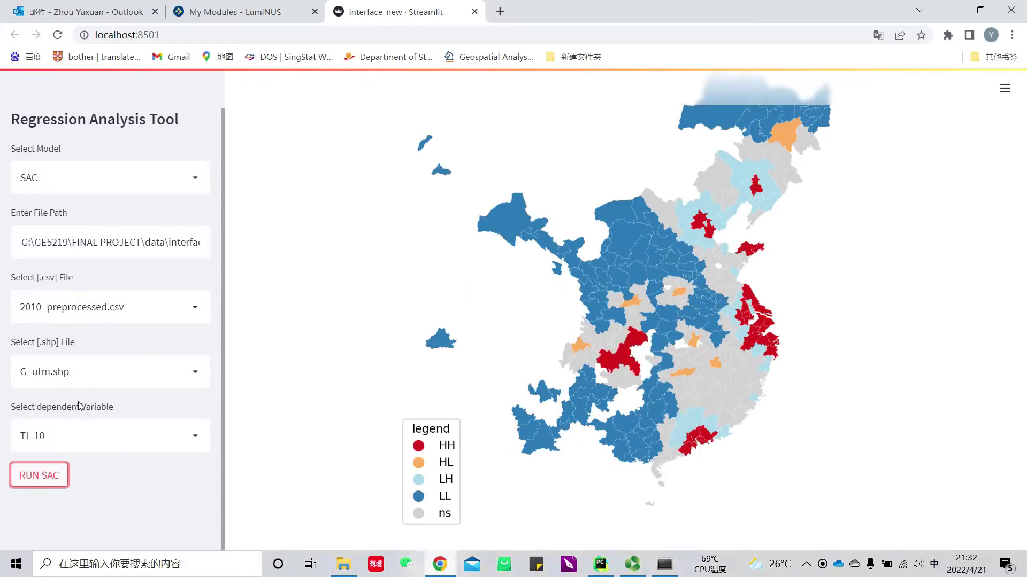
pyautogui.click(124, 435)
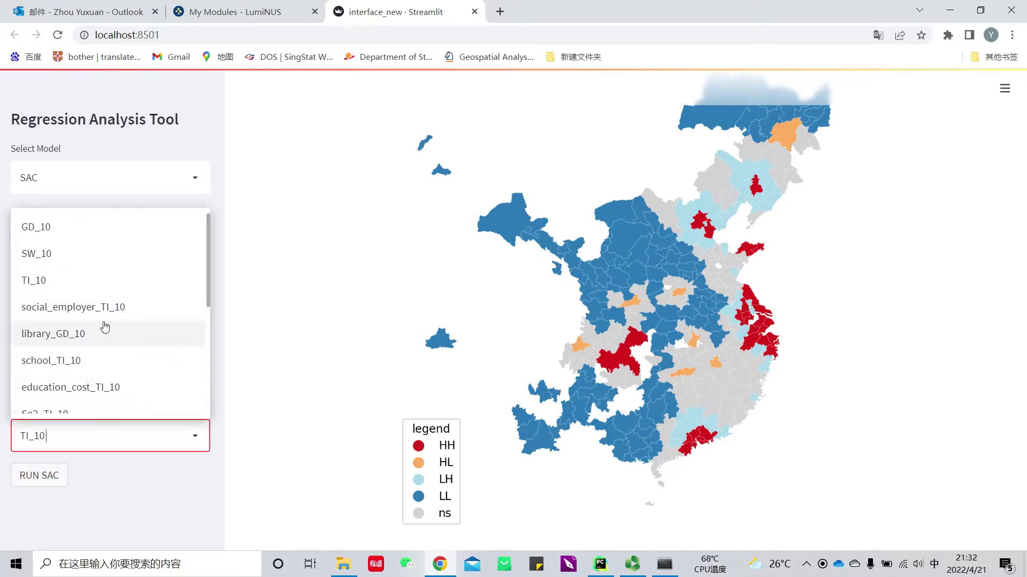
pyautogui.click(358, 300)
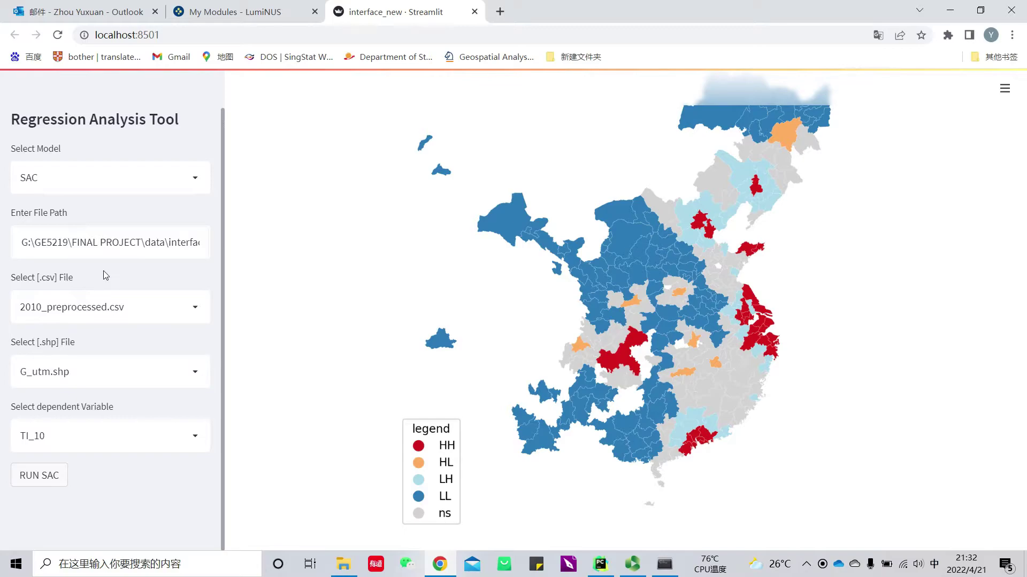
# - Switch the model to VIF and choose 2010_present.csv as the data file
pyautogui.click(97, 194)
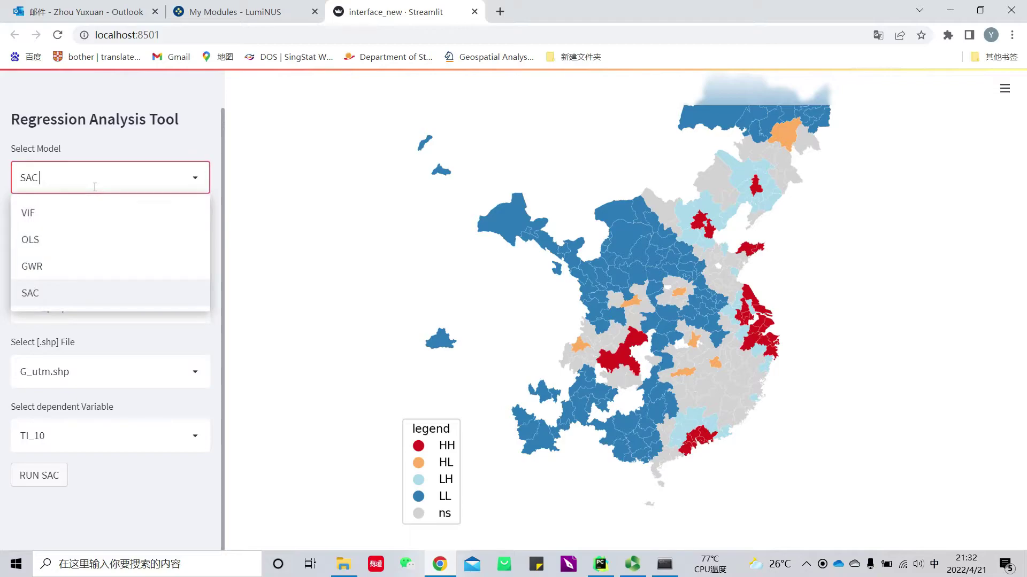
pyautogui.click(94, 216)
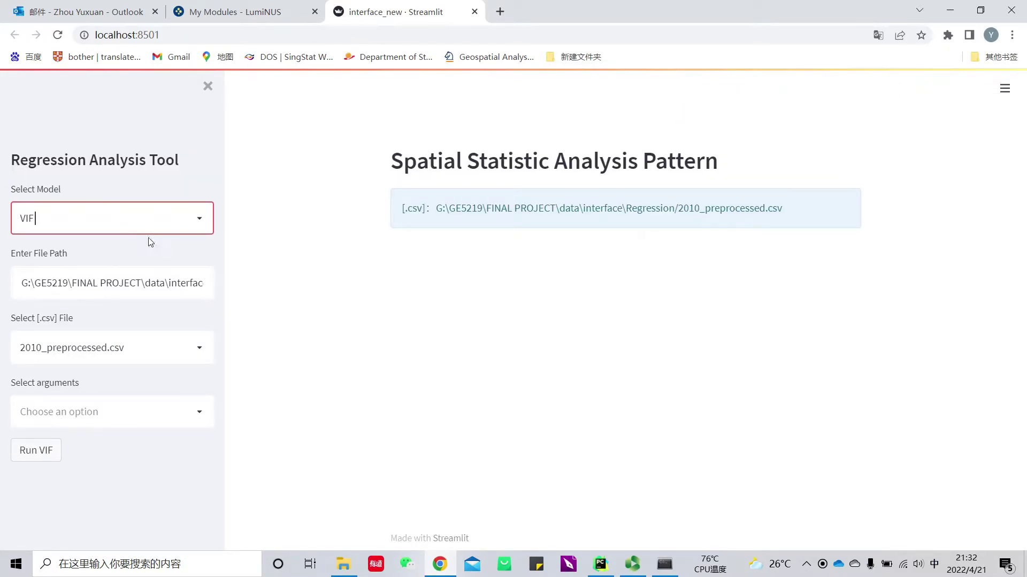
pyautogui.click(84, 354)
pyautogui.click(80, 462)
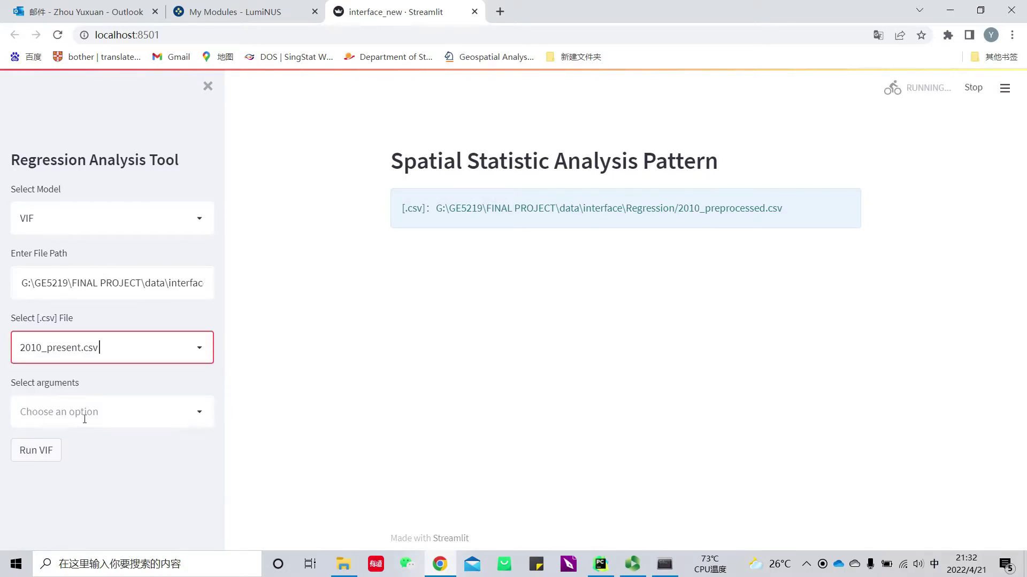
# - Add arguments x1 through x15 and run the VIF calculation
pyautogui.click(100, 411)
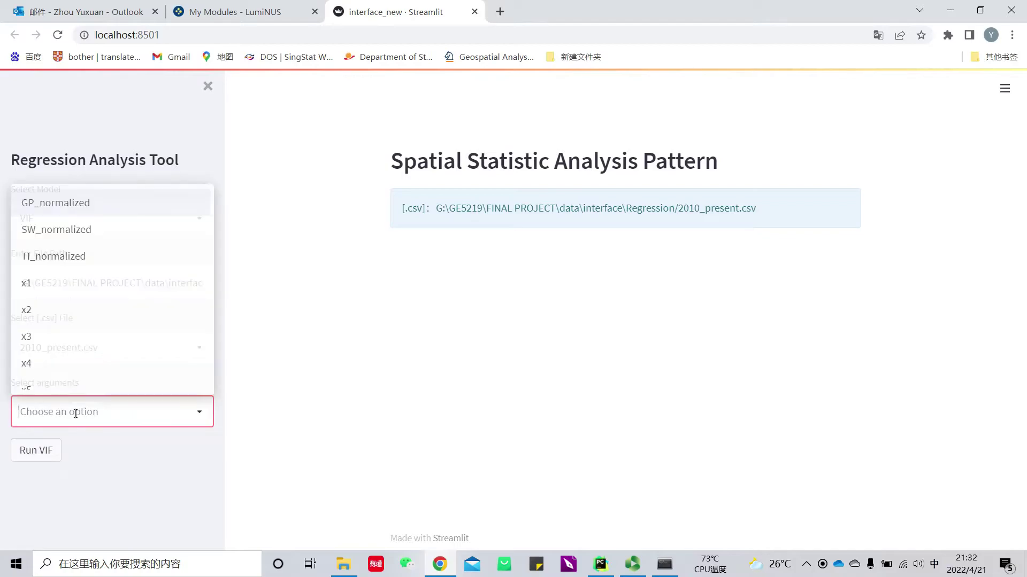
pyautogui.click(76, 291)
pyautogui.click(98, 283)
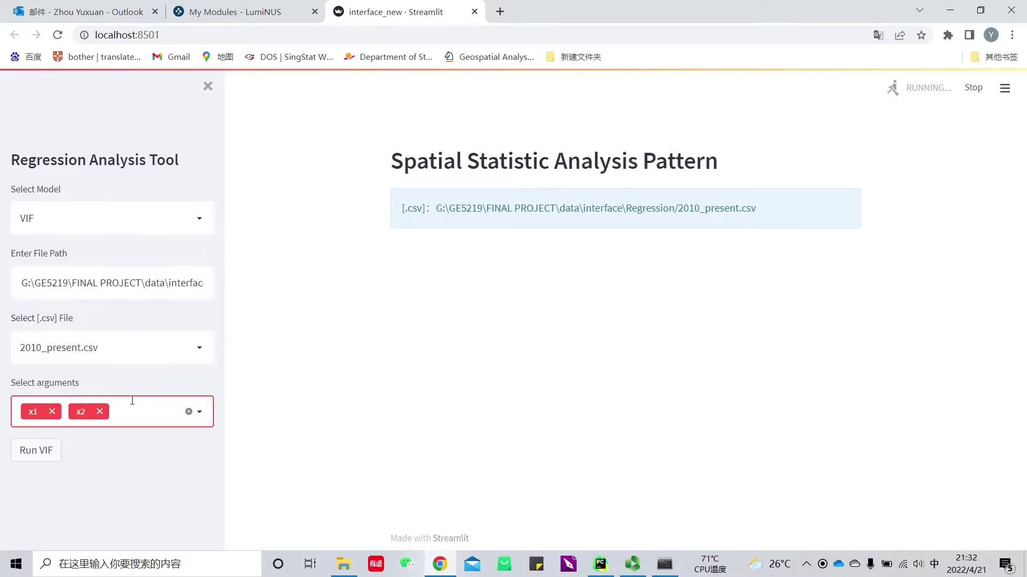
pyautogui.click(92, 281)
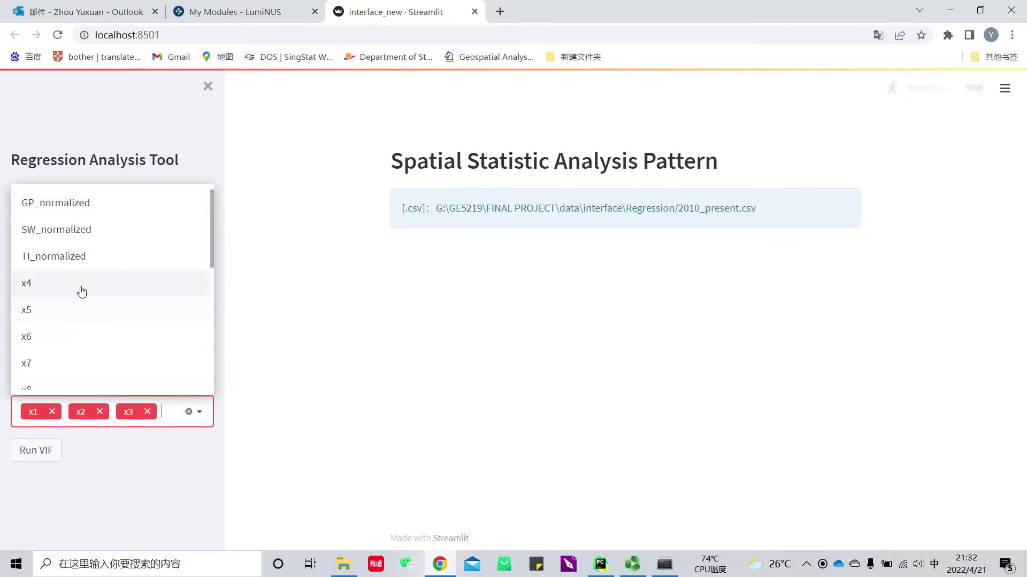
pyautogui.click(80, 284)
pyautogui.click(78, 283)
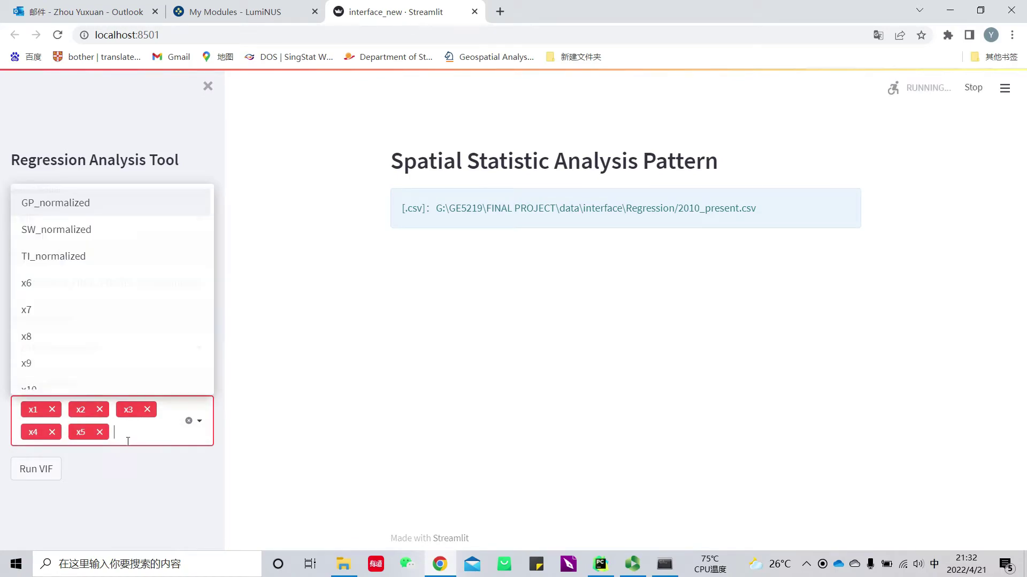
pyautogui.click(97, 284)
pyautogui.click(104, 284)
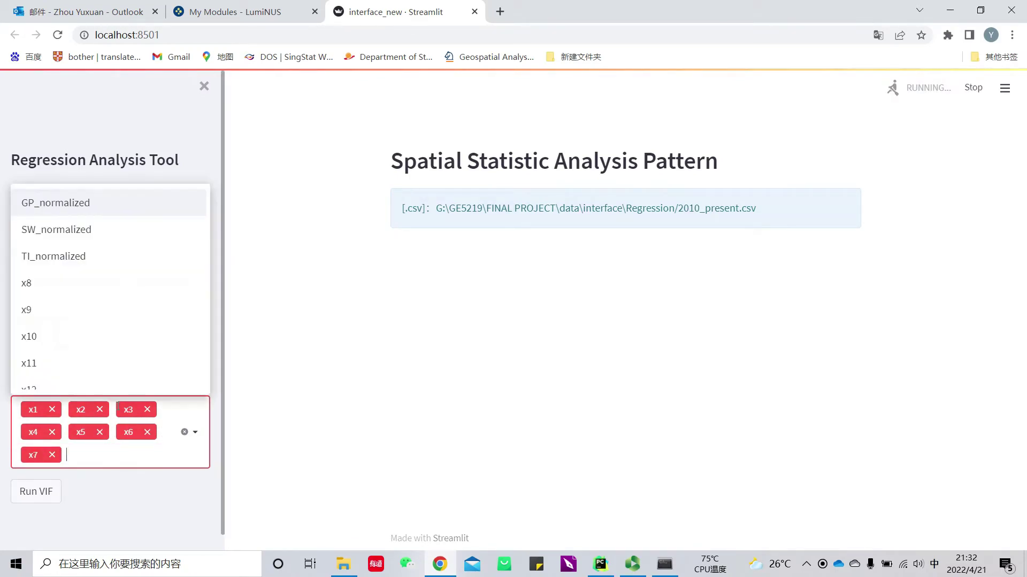
pyautogui.click(99, 284)
pyautogui.click(75, 283)
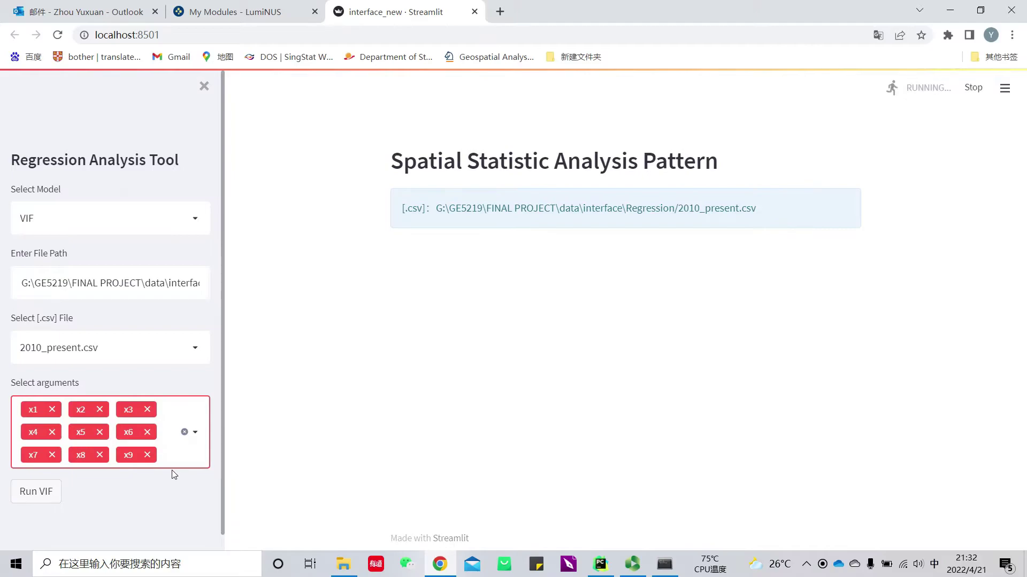
pyautogui.click(76, 284)
pyautogui.click(110, 284)
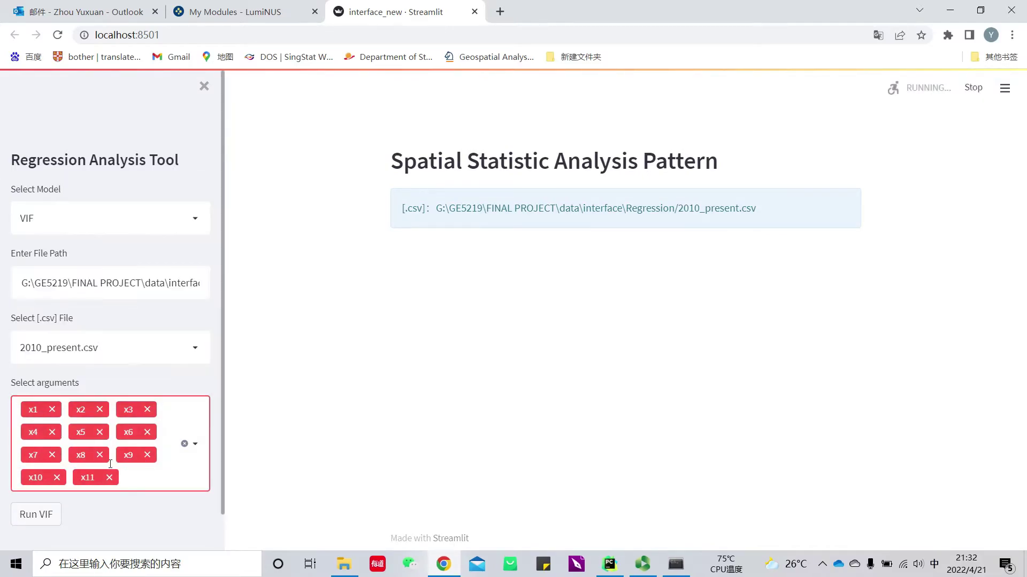
pyautogui.click(102, 283)
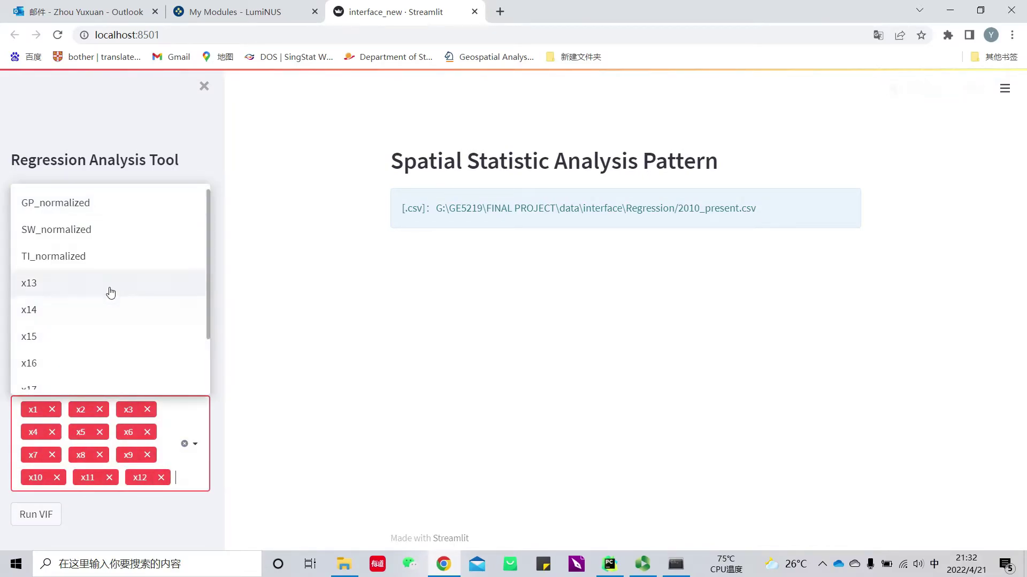
pyautogui.click(110, 286)
pyautogui.click(128, 283)
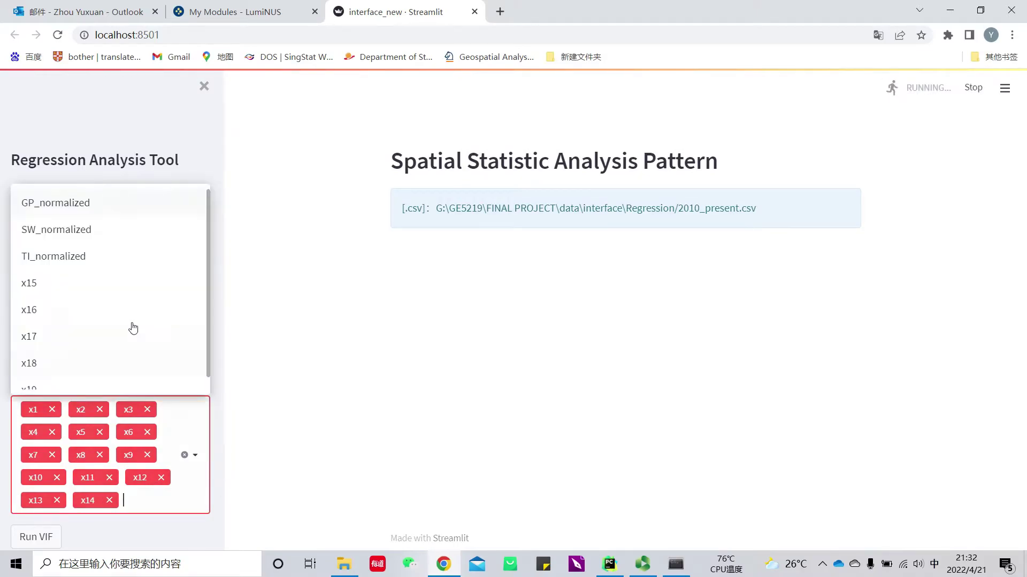
pyautogui.click(123, 284)
pyautogui.click(43, 537)
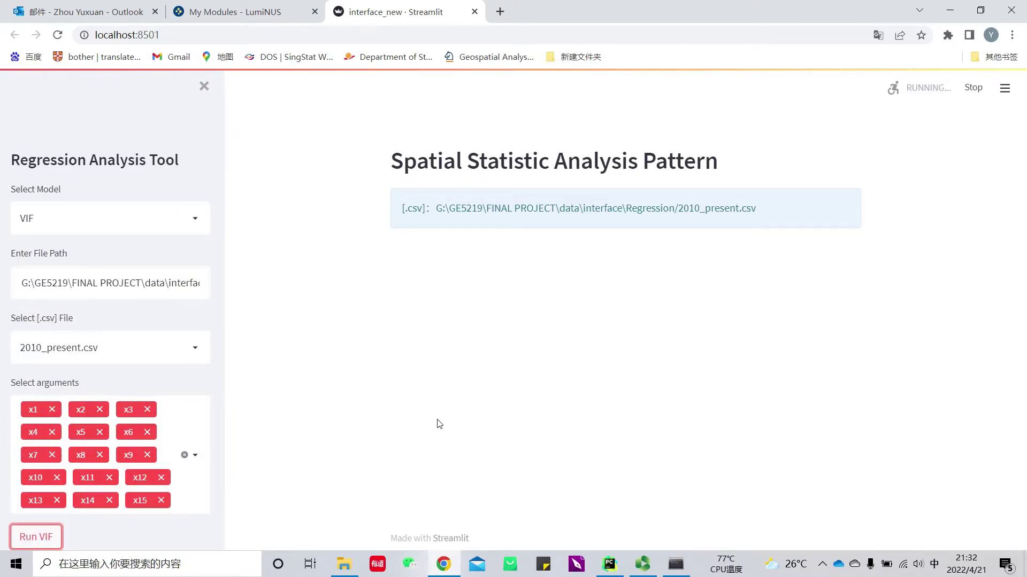
# - Scroll down to the var_name/vif table, where x1 is highest at 6.382263
pyautogui.scroll(-2, 639, 361)
pyautogui.scroll(-1, 638, 361)
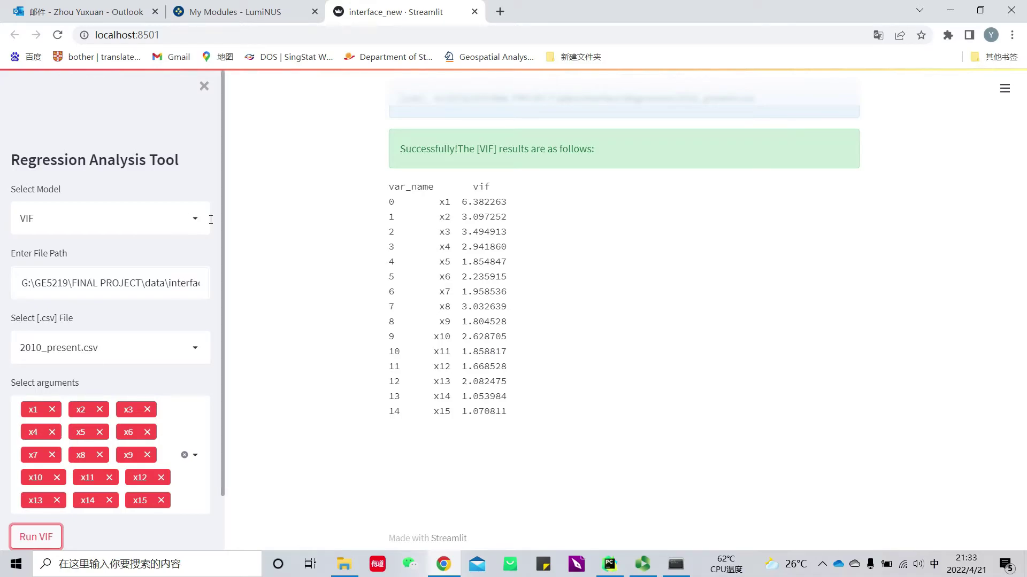
# - Run an OLS model with TI_normalized as the dependent variable on x1–x15
pyautogui.click(109, 210)
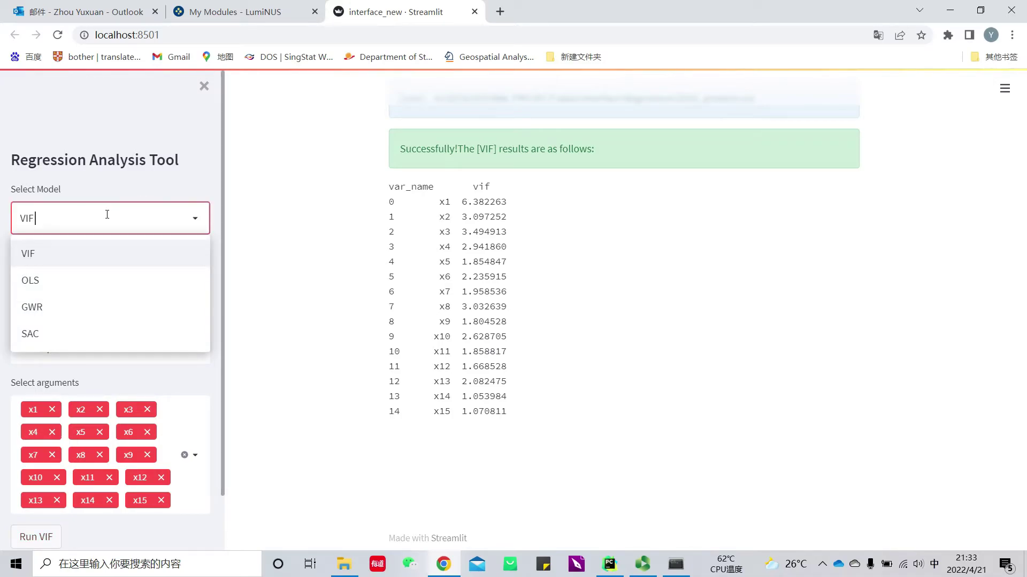
pyautogui.click(95, 279)
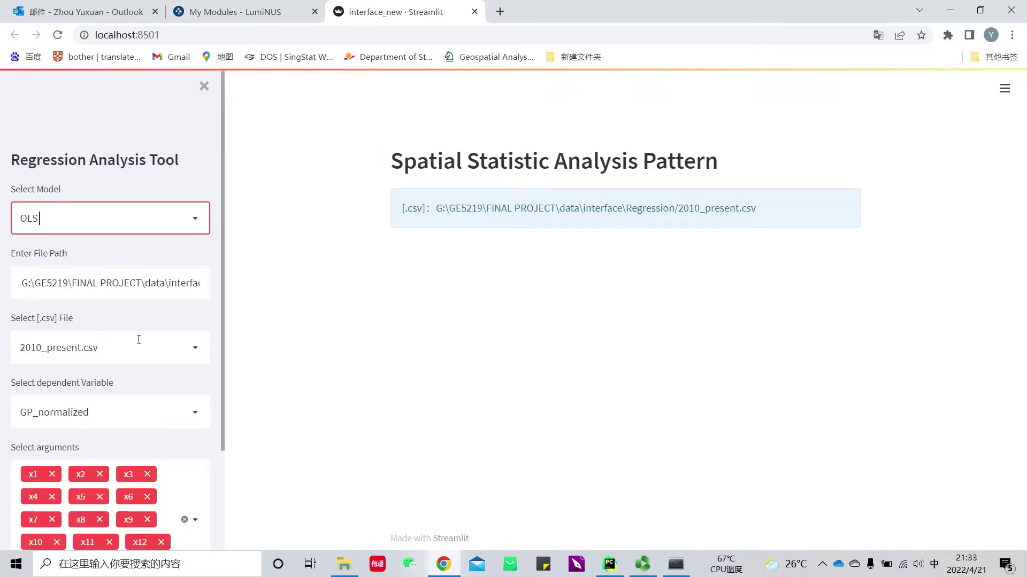
pyautogui.scroll(-1, 122, 345)
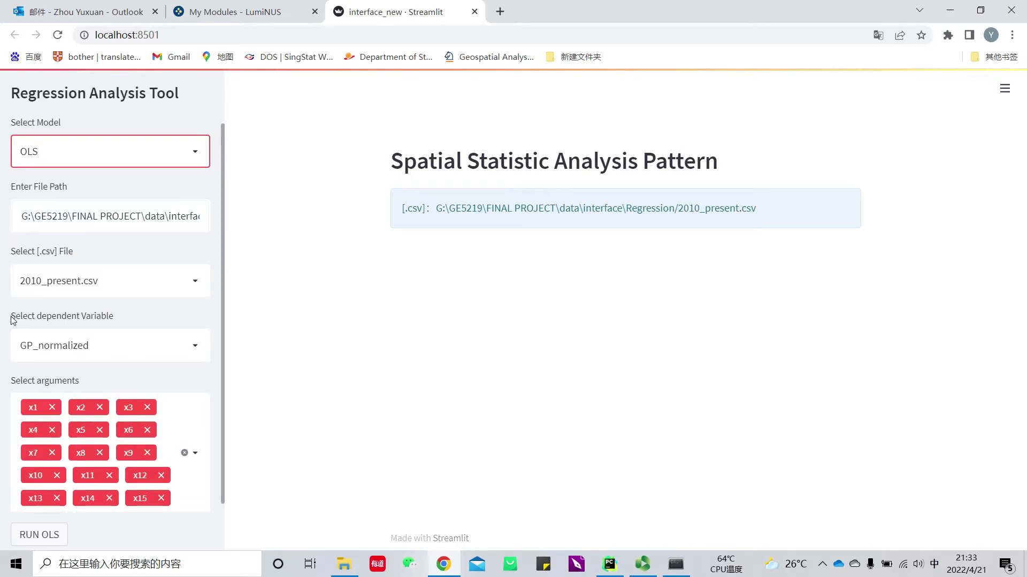
pyautogui.click(131, 344)
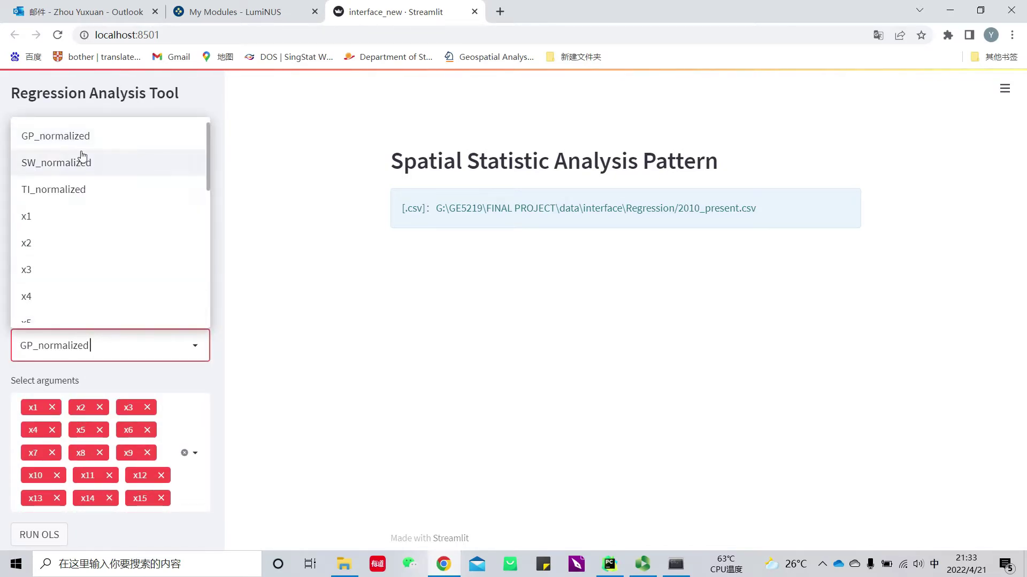
pyautogui.scroll(-1, 56, 251)
pyautogui.scroll(1, 56, 249)
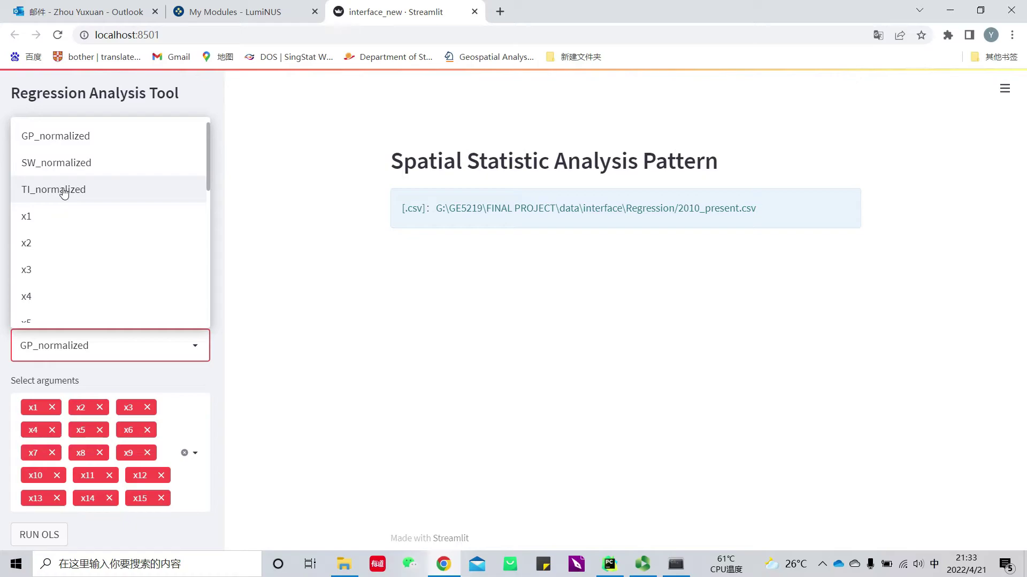
pyautogui.click(64, 190)
pyautogui.scroll(-2, 42, 246)
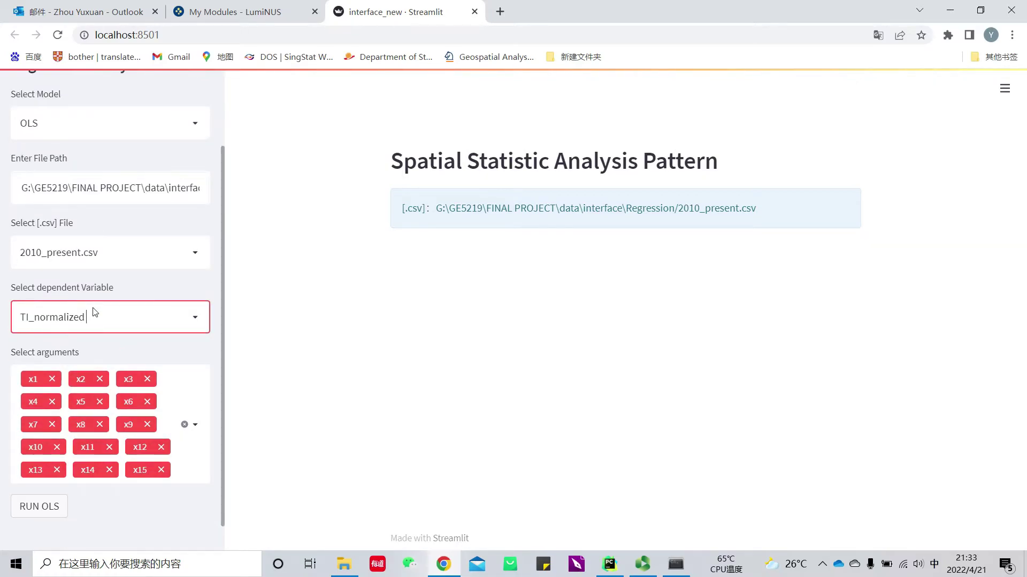
pyautogui.click(35, 476)
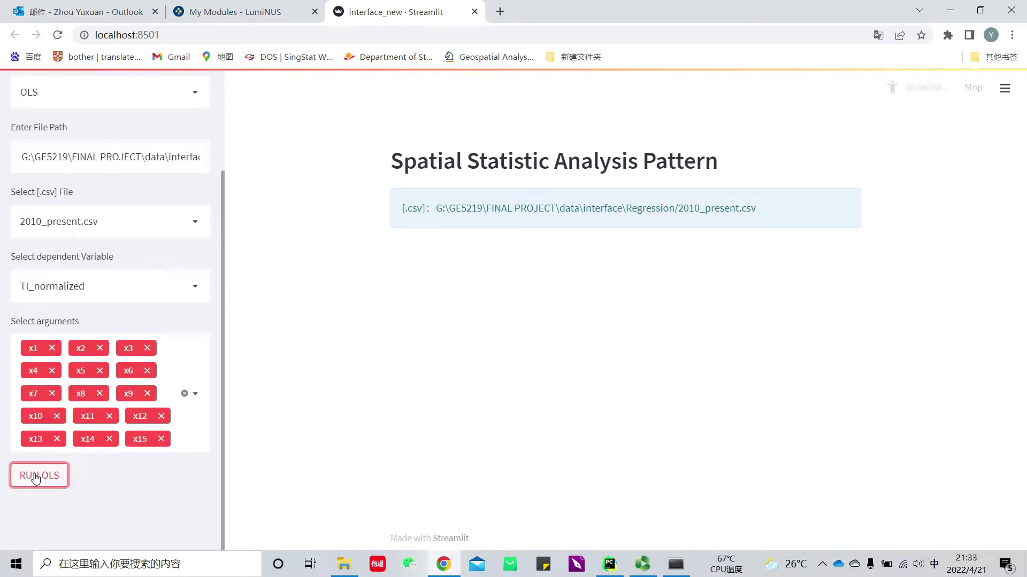
# - Review OLS output: R-squared 0.684, adjusted 0.667, F-statistic 39.11, coefficients and Omnibus diagnostics
pyautogui.scroll(-5, 378, 441)
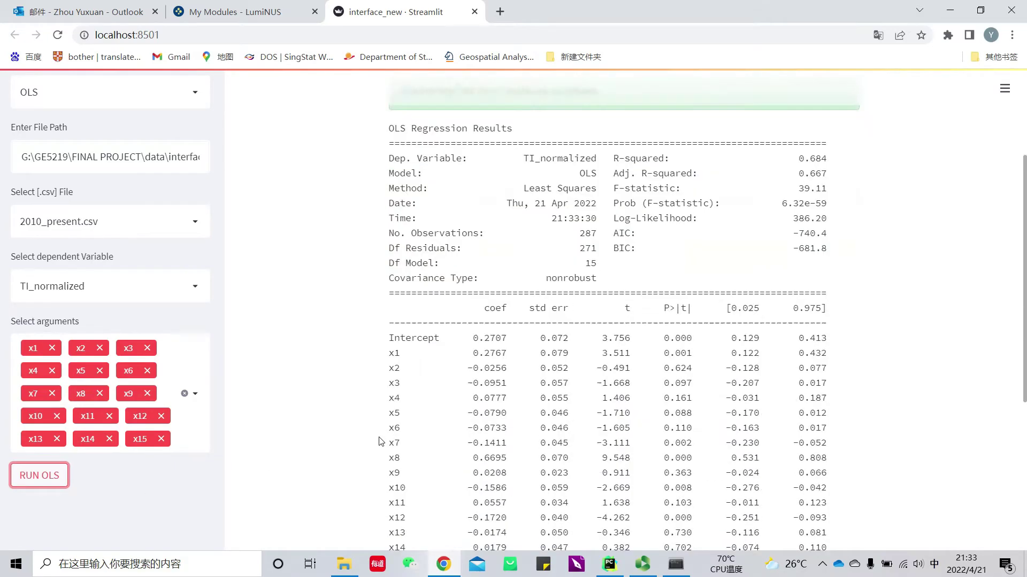
pyautogui.scroll(1, 705, 316)
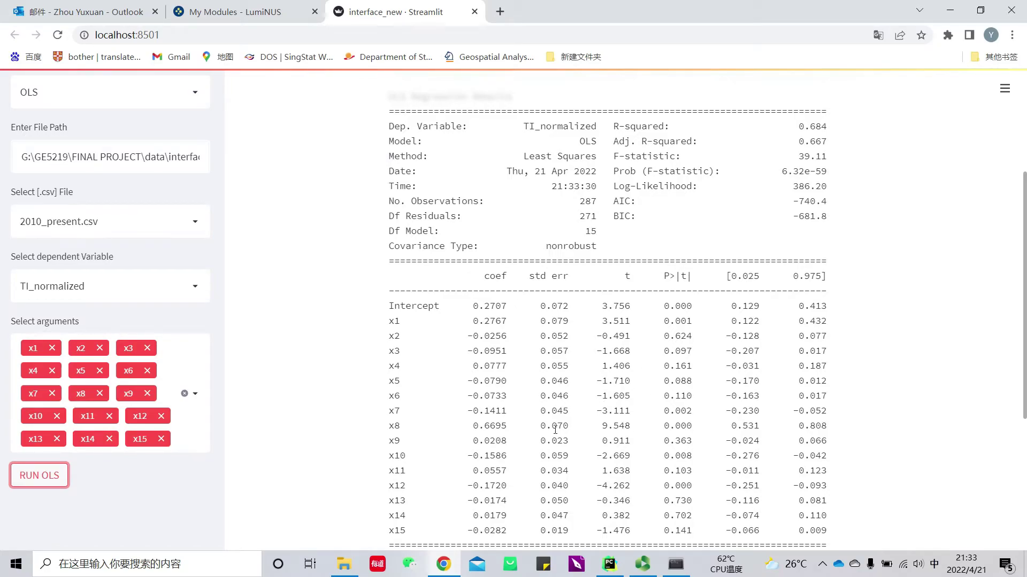
pyautogui.scroll(-1, 608, 392)
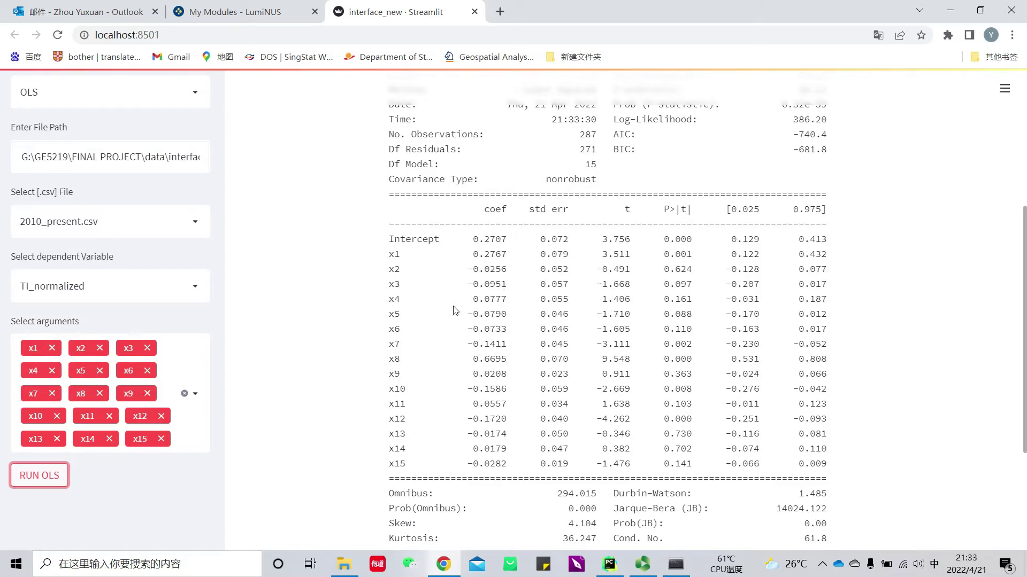
pyautogui.scroll(1, 122, 222)
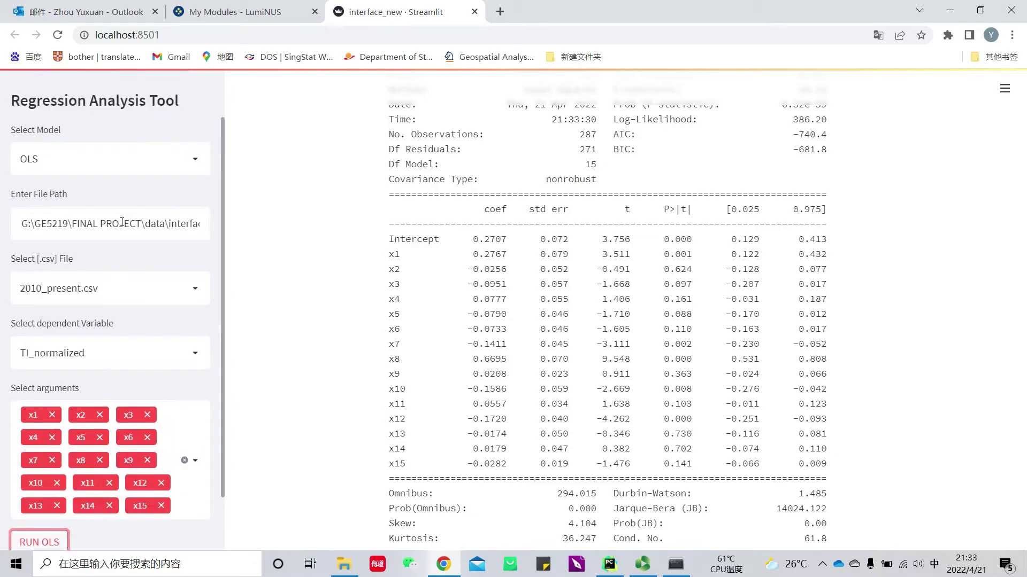
# - Select the GWR model on 2010_preprocessed.csv with TI_10 as the dependent variable
pyautogui.click(126, 158)
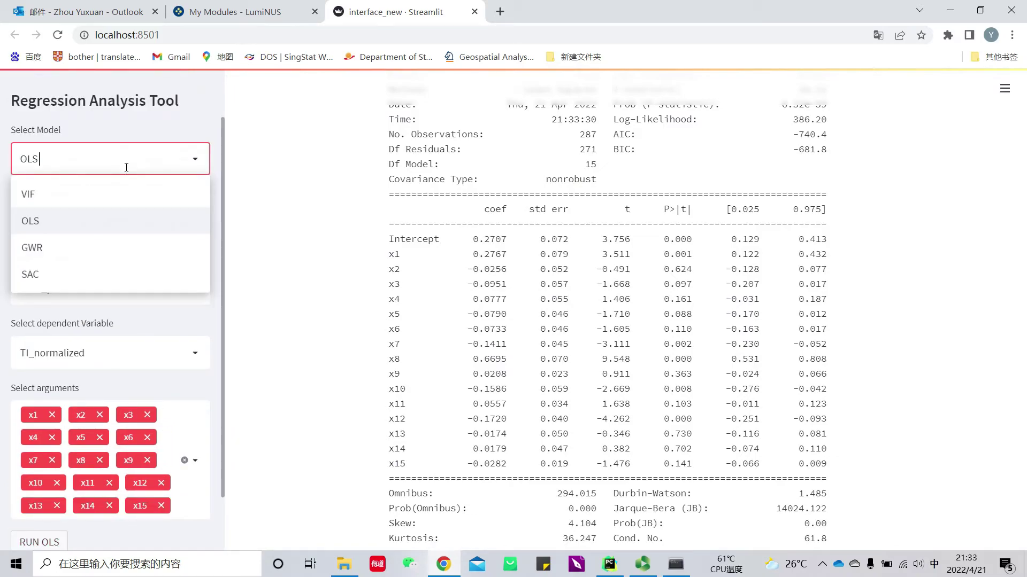
pyautogui.click(118, 247)
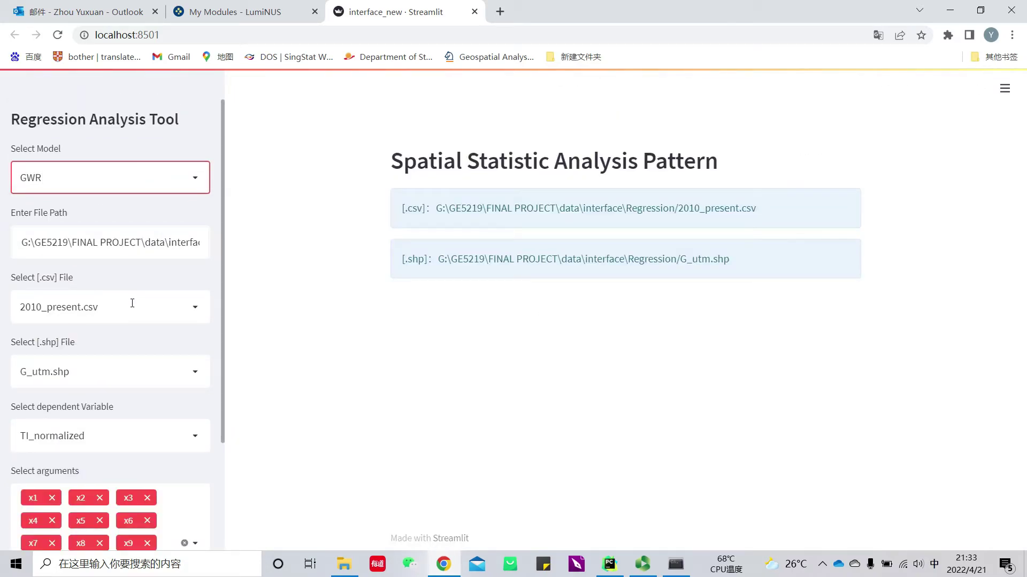
pyautogui.scroll(-1, 132, 303)
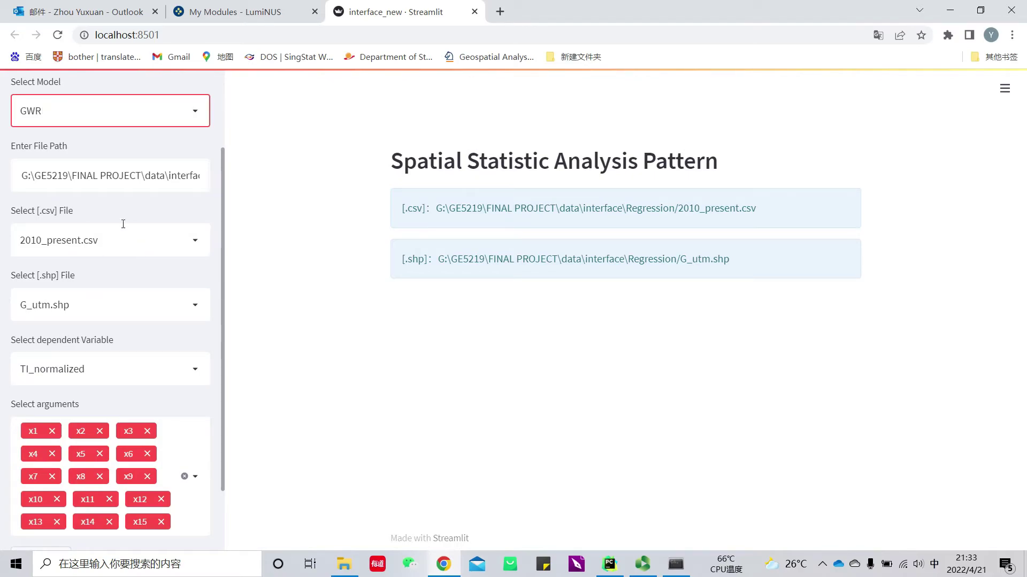
pyautogui.click(115, 173)
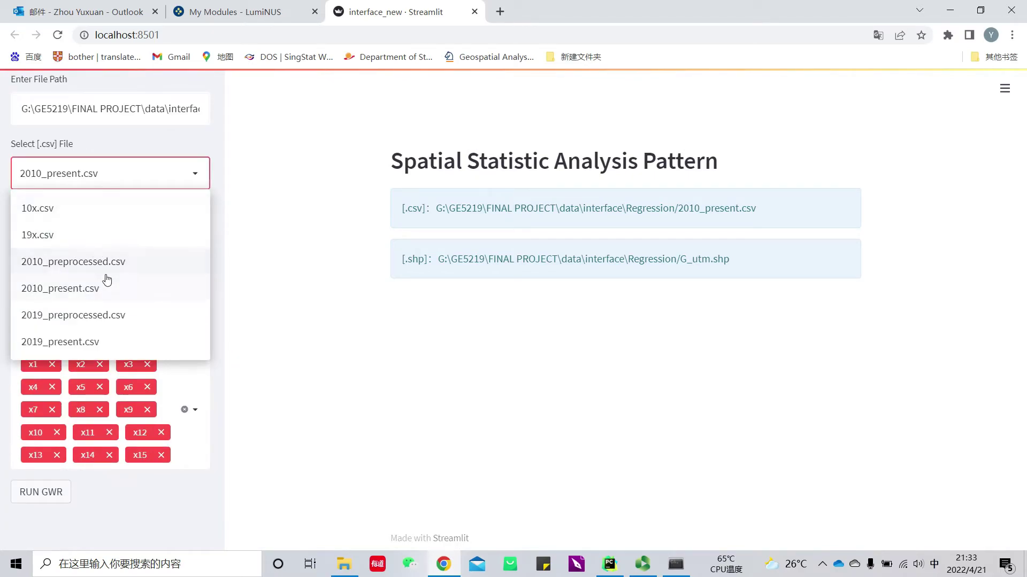
pyautogui.click(137, 263)
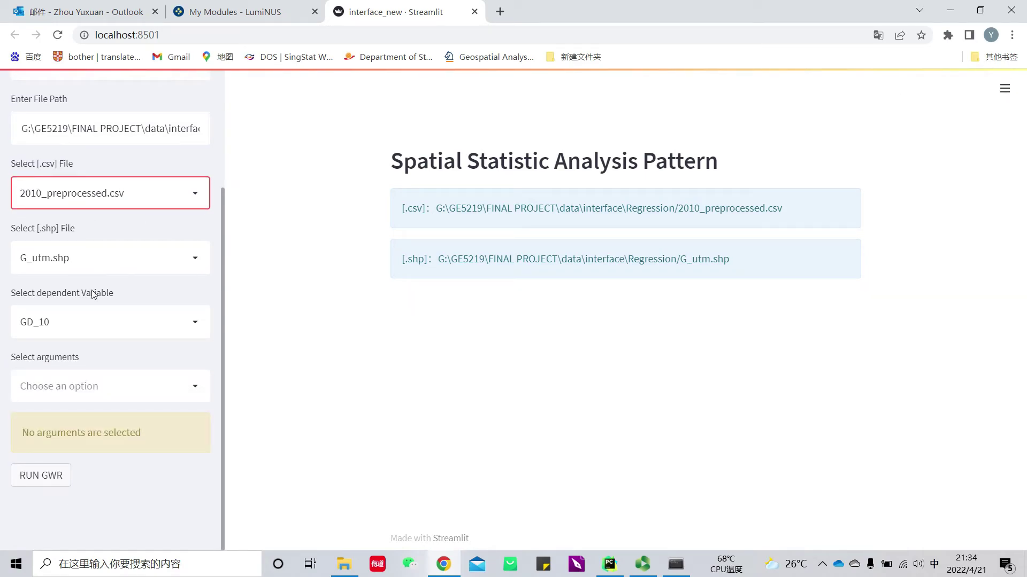
pyautogui.click(112, 328)
pyautogui.click(73, 166)
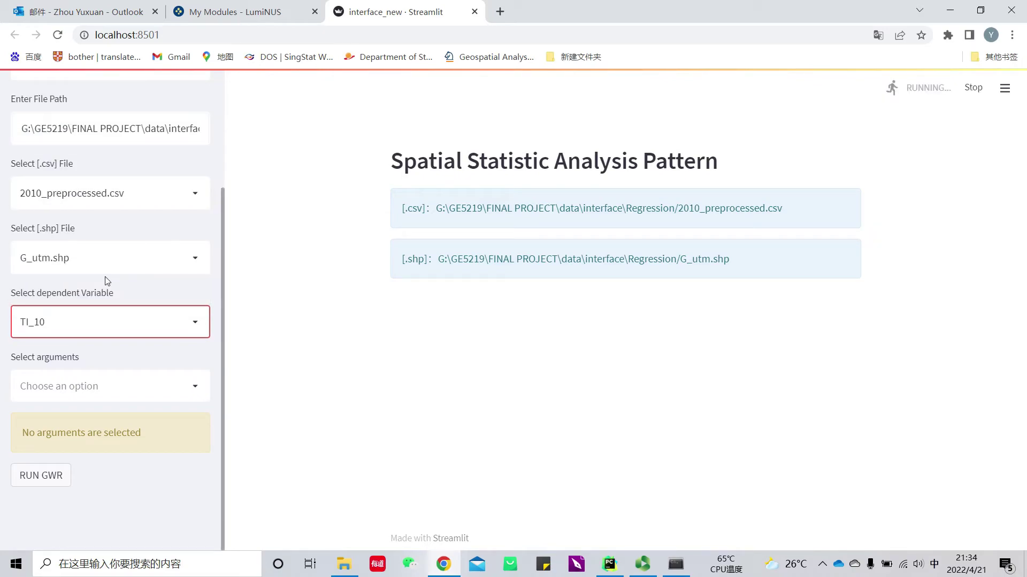
# - Add social_employer_TI_10, school_TI_10, education_cost_TI_10, So2_TI_10 and effluent_SW_TI_10 as arguments
pyautogui.click(96, 386)
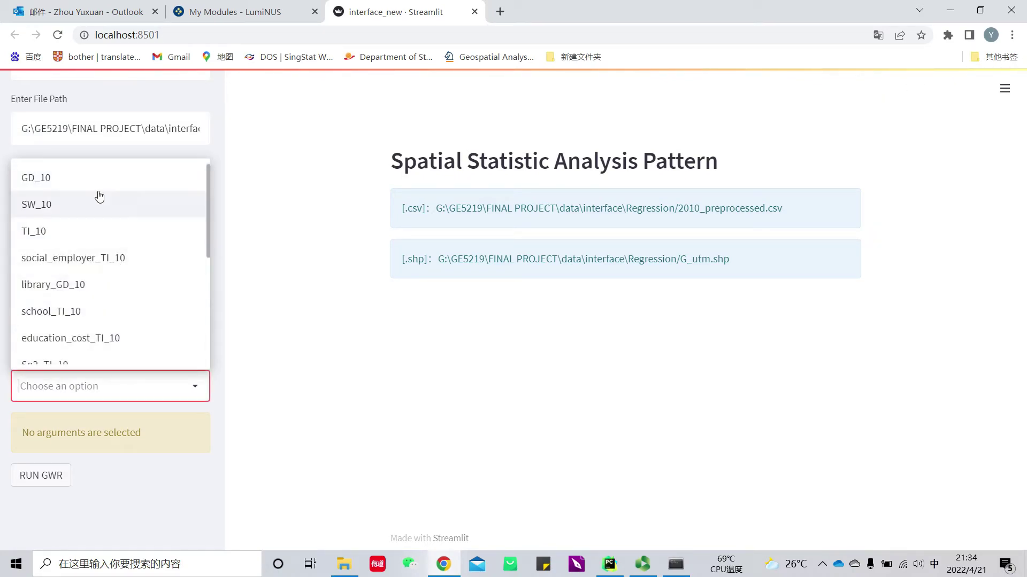
pyautogui.click(109, 258)
pyautogui.click(136, 377)
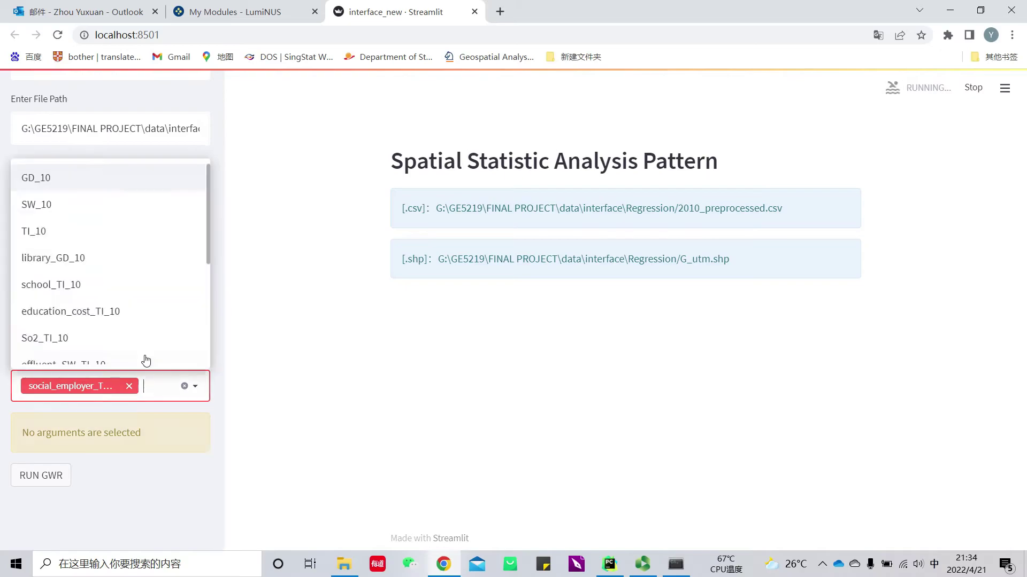
pyautogui.click(119, 328)
pyautogui.click(136, 452)
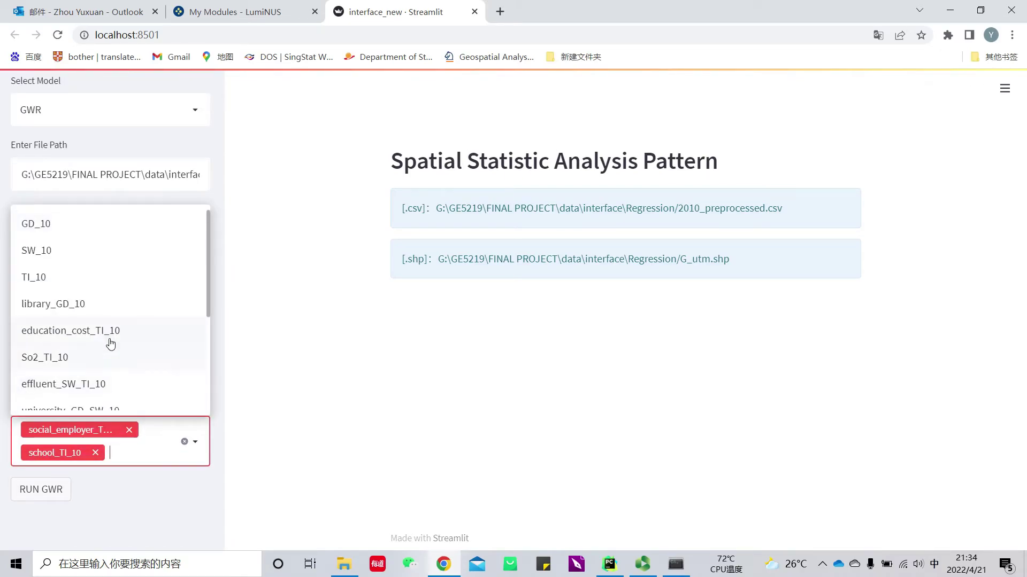
pyautogui.click(108, 339)
pyautogui.click(151, 451)
pyautogui.click(109, 335)
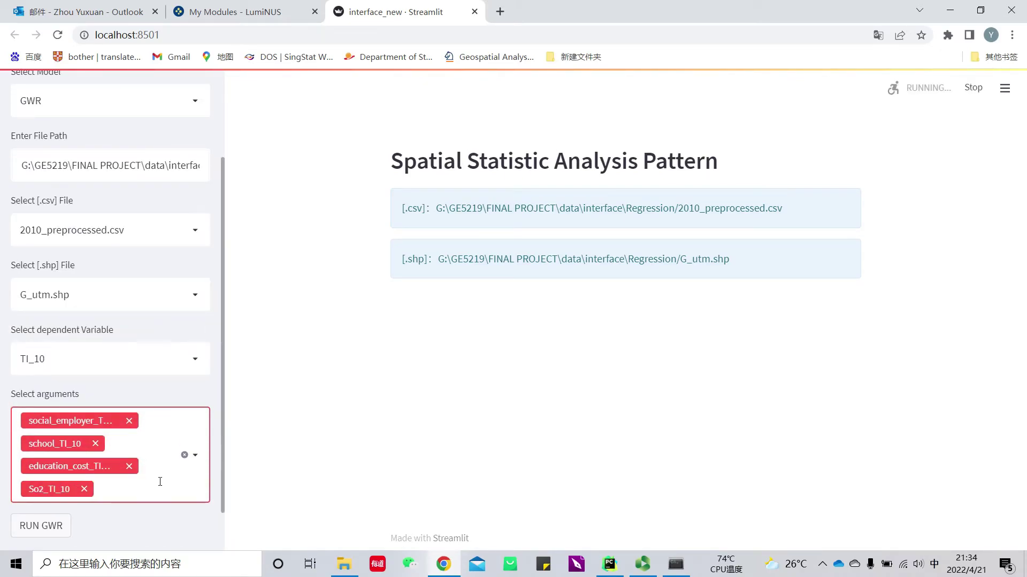
pyautogui.click(158, 481)
pyautogui.click(105, 321)
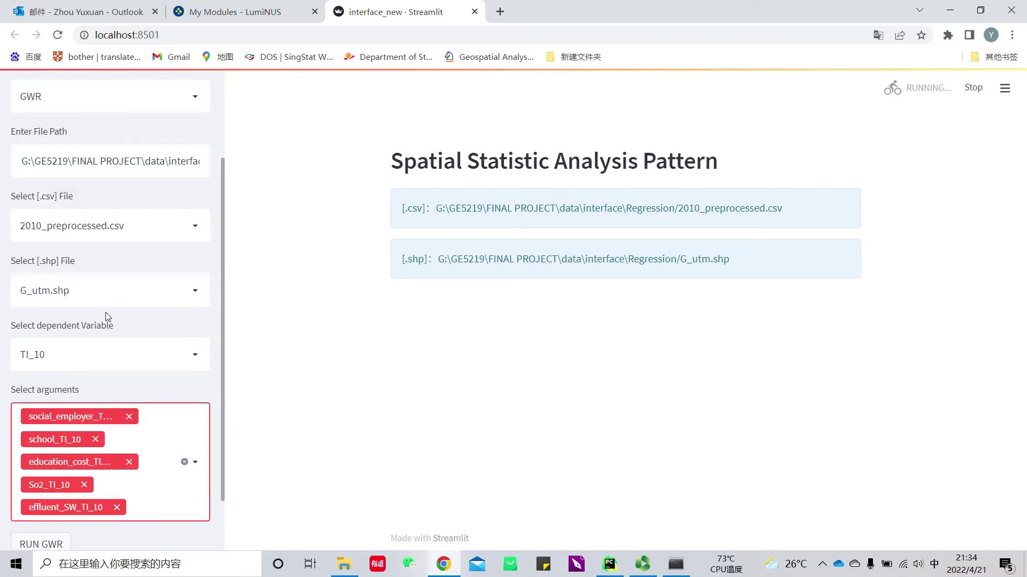
pyautogui.scroll(-2, 118, 347)
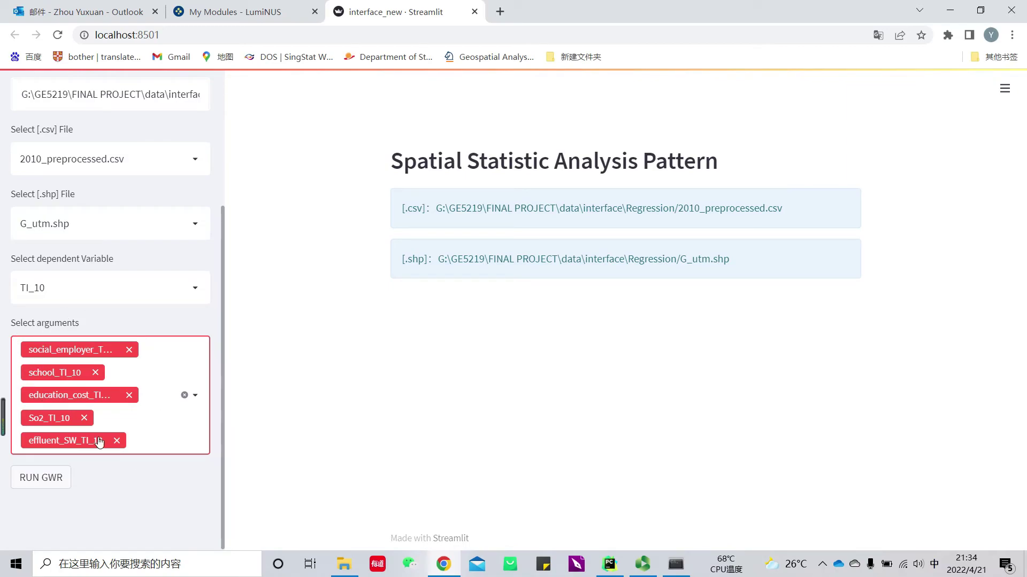
# - Run GWR and review bandwidth 101.0, global R2 0.660, GWR R2 0.822, AICc -845.845
pyautogui.click(55, 481)
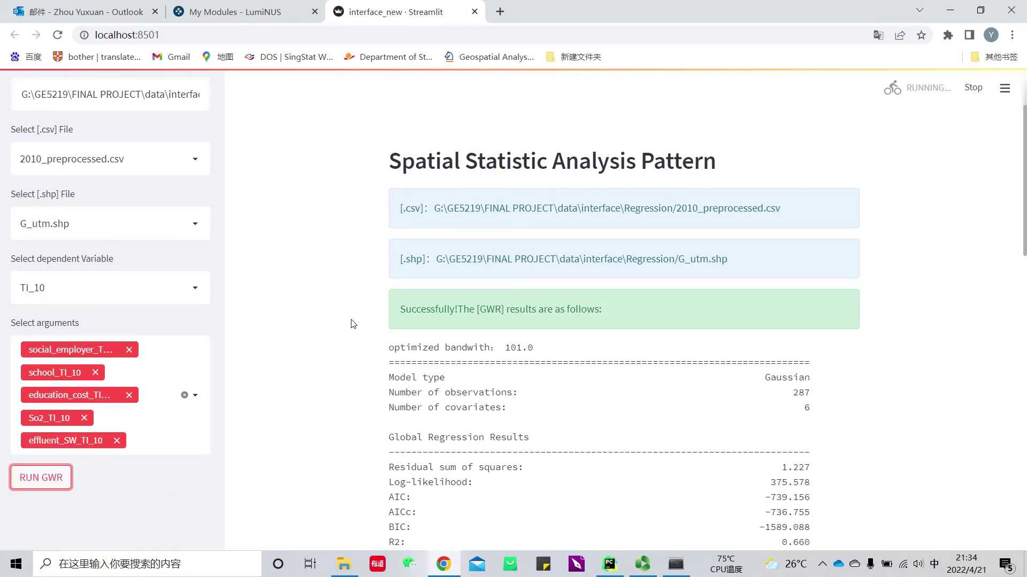
pyautogui.scroll(-3, 452, 297)
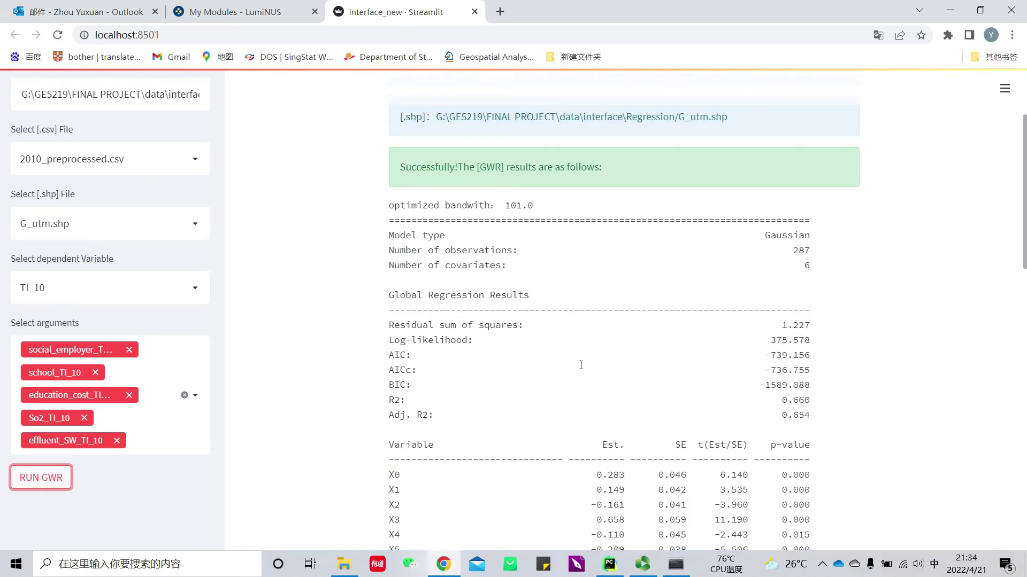
pyautogui.scroll(-1, 581, 365)
pyautogui.scroll(1, 542, 275)
pyautogui.scroll(-1, 600, 284)
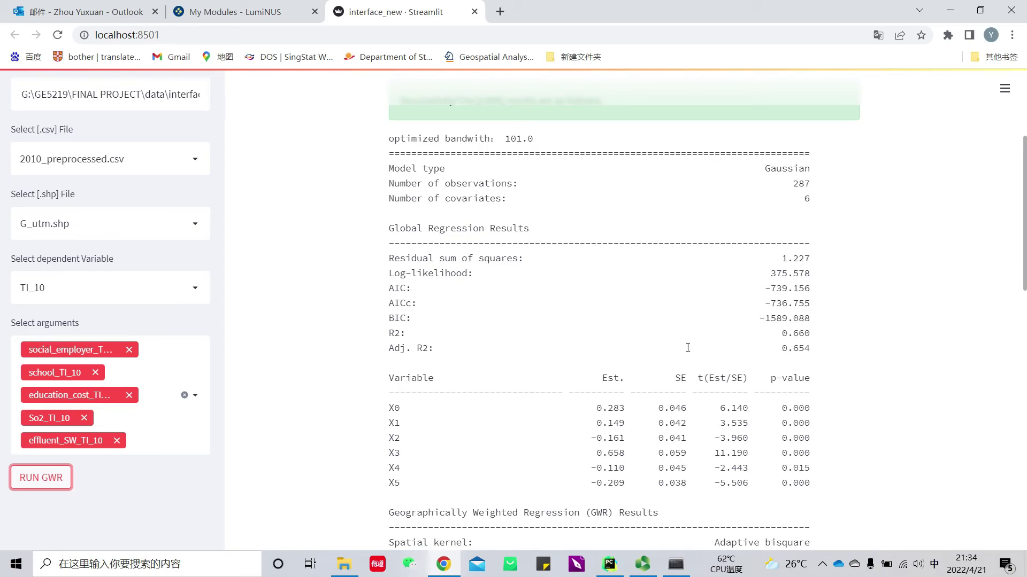
pyautogui.scroll(-5, 688, 347)
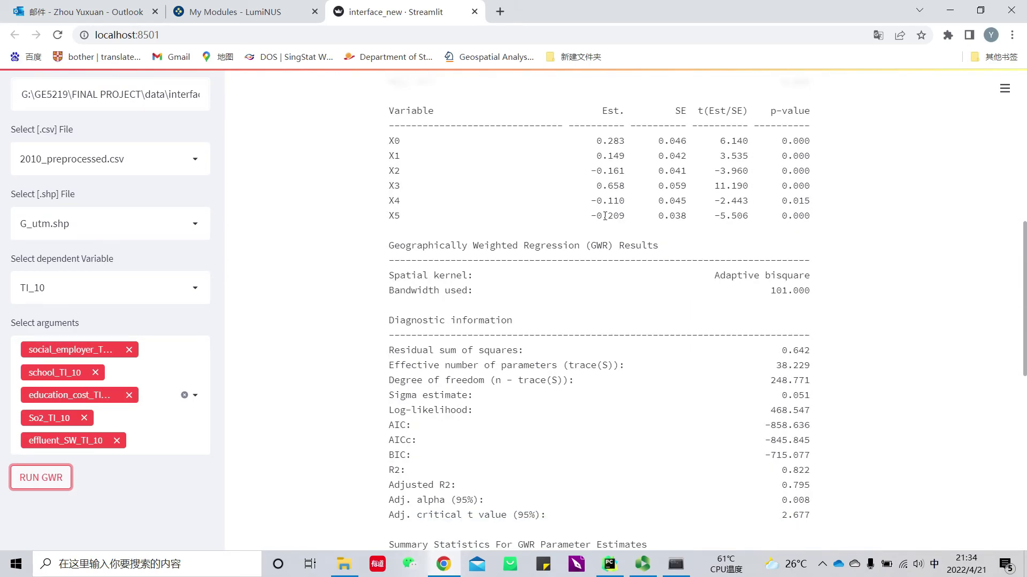
pyautogui.scroll(-2, 603, 299)
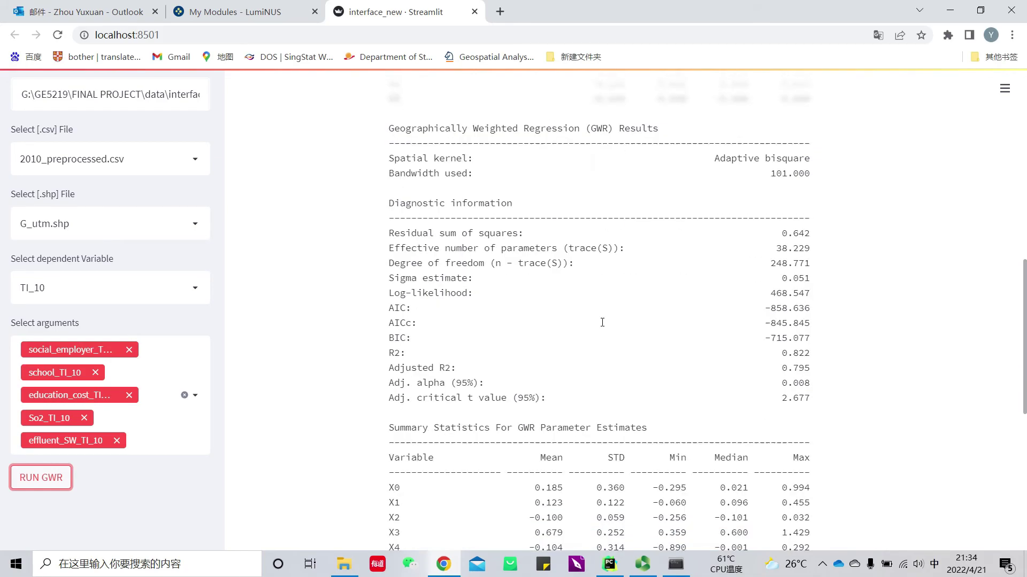
# - Scroll past the parameter summary table to show the intercept and five TI_10 coefficient maps of China
pyautogui.scroll(-8, 602, 323)
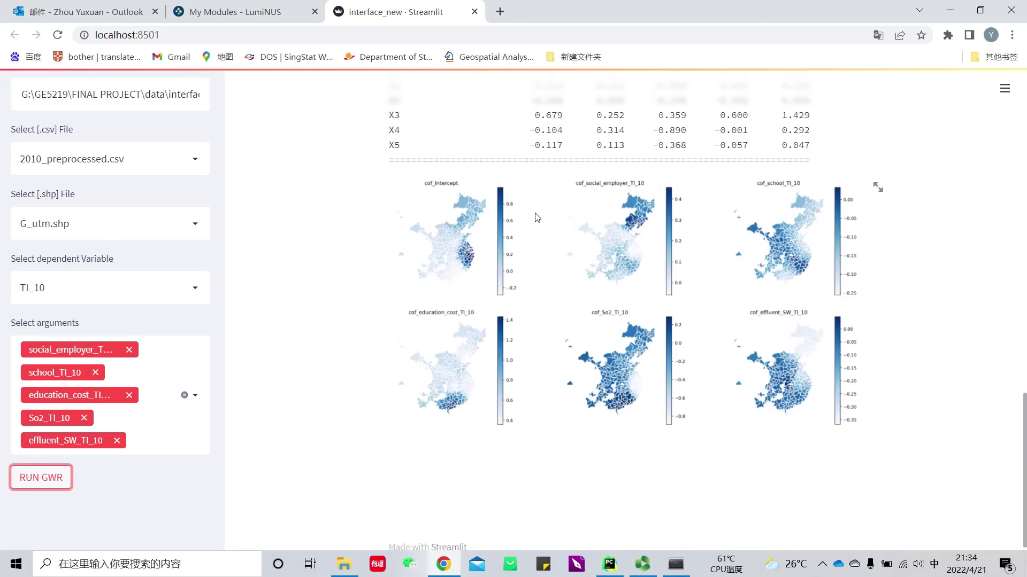
pyautogui.scroll(-1, 524, 267)
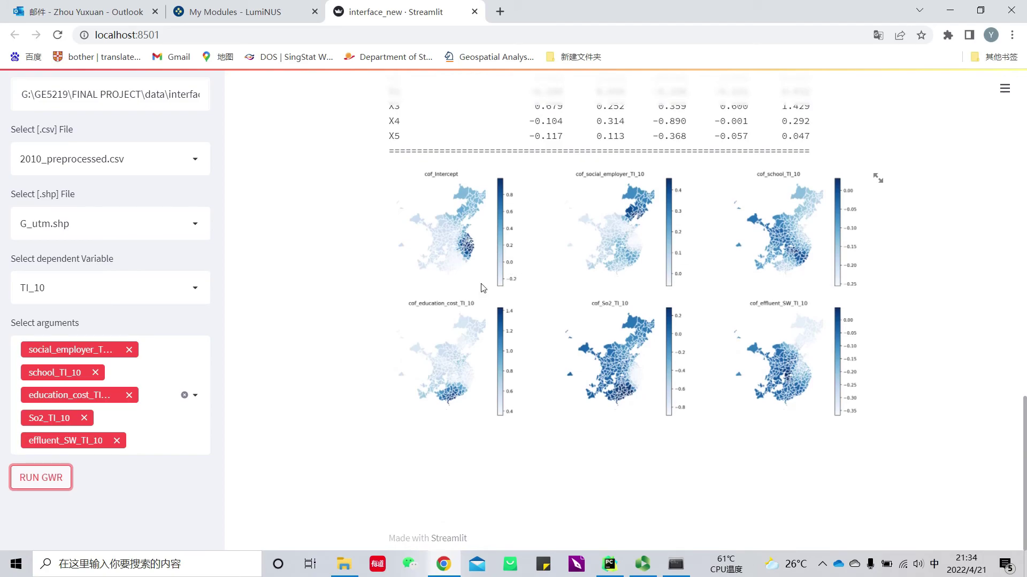
pyautogui.scroll(1, 542, 329)
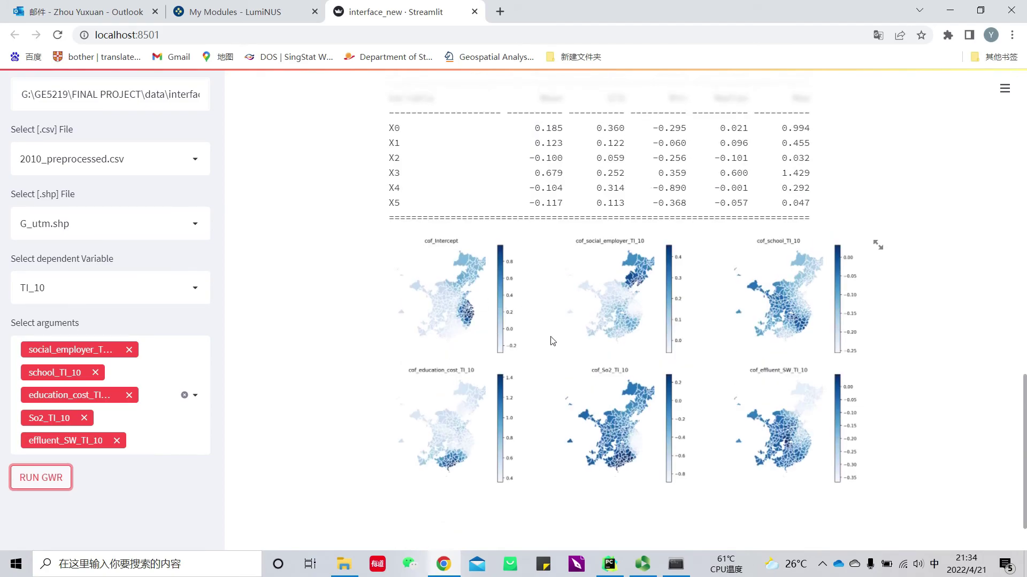